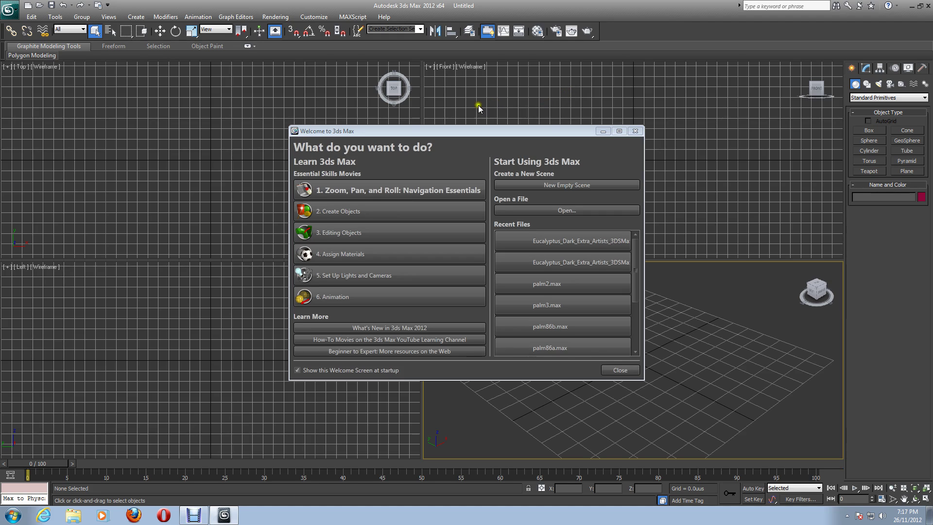
- Open the scene file palm5 from the palm-collection1 folder on the Desktop
click(16, 13)
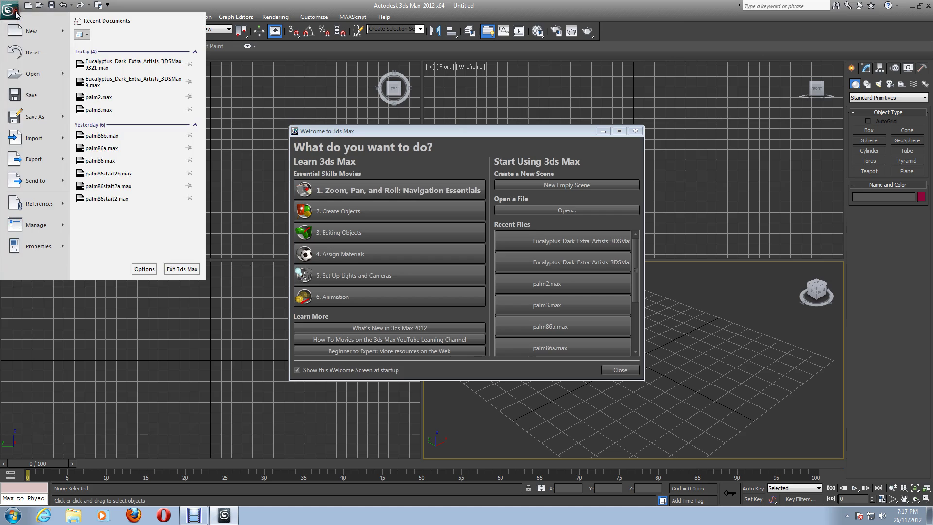
click(32, 73)
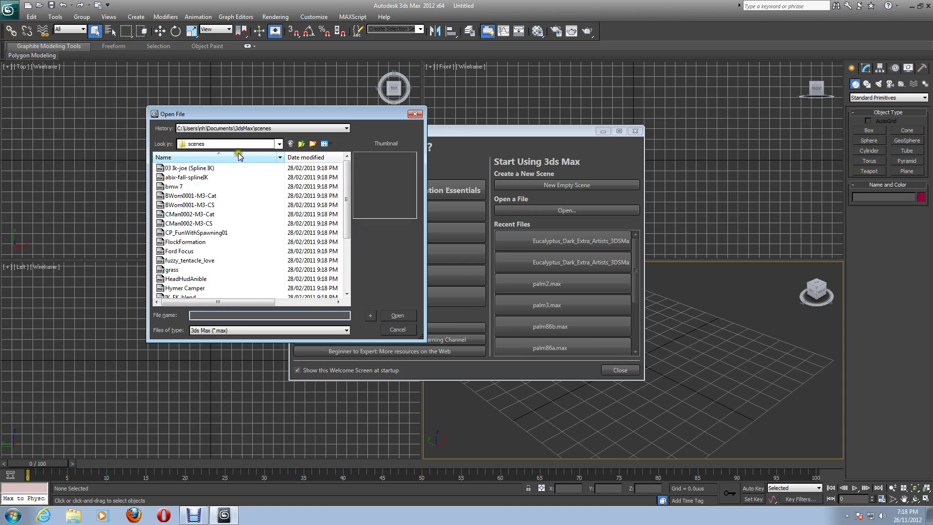
click(280, 144)
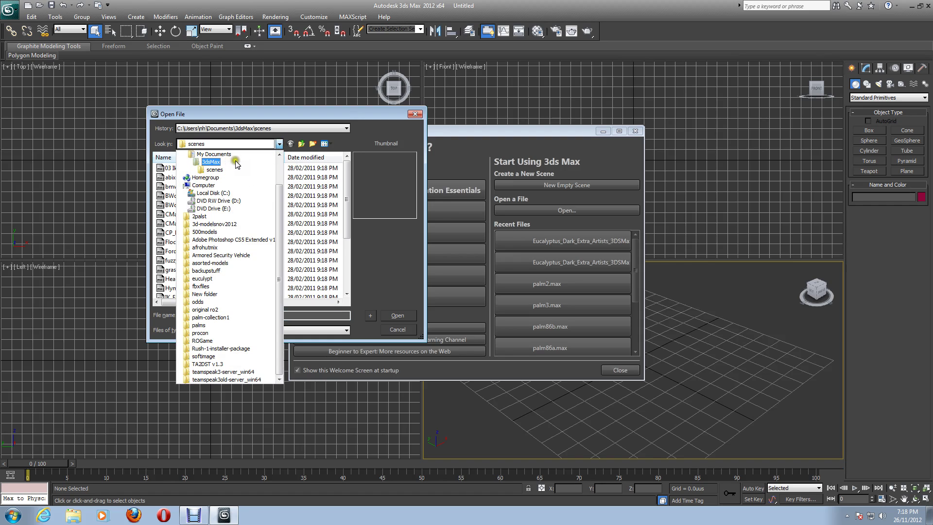
click(280, 155)
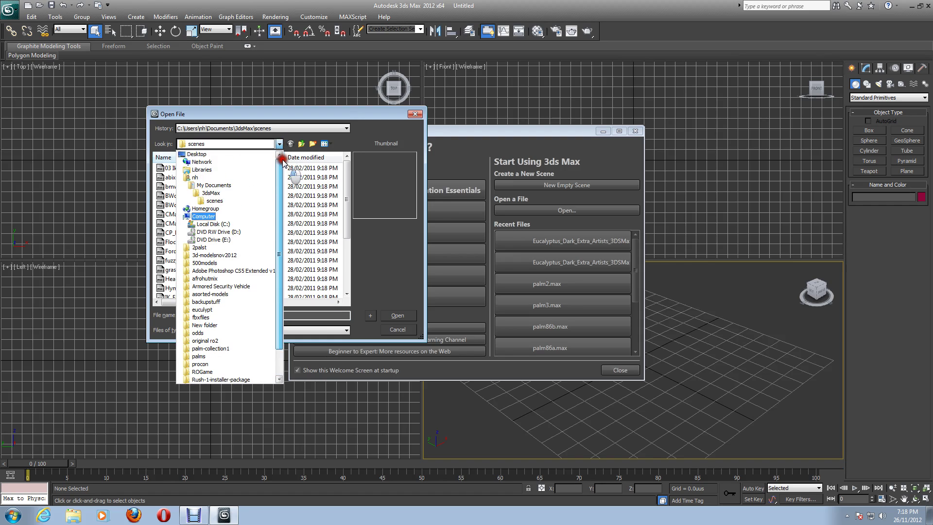
click(197, 154)
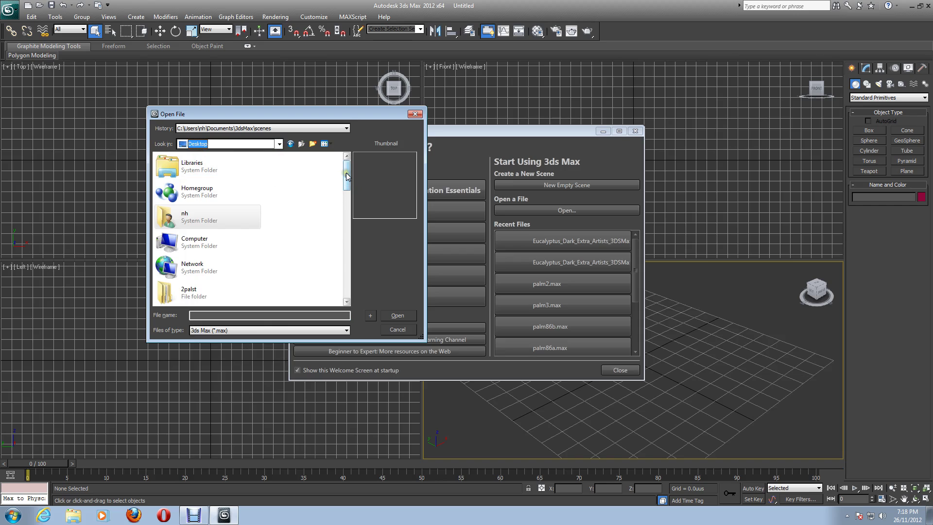
drag(346, 172, 296, 251)
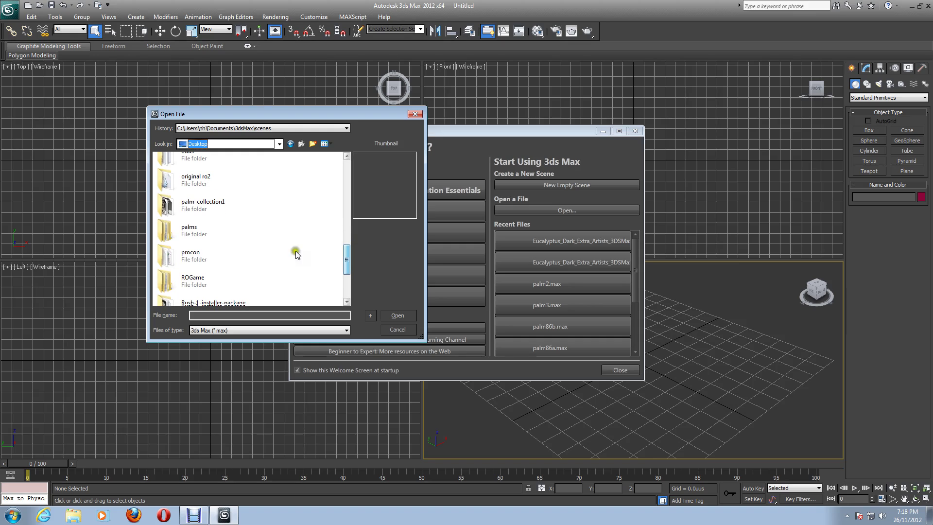
double_click(209, 209)
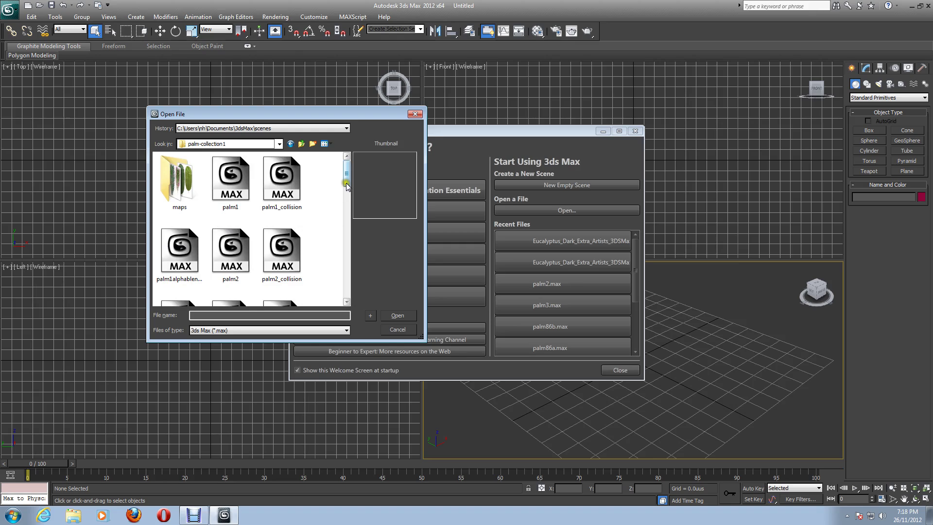
drag(347, 182, 344, 209)
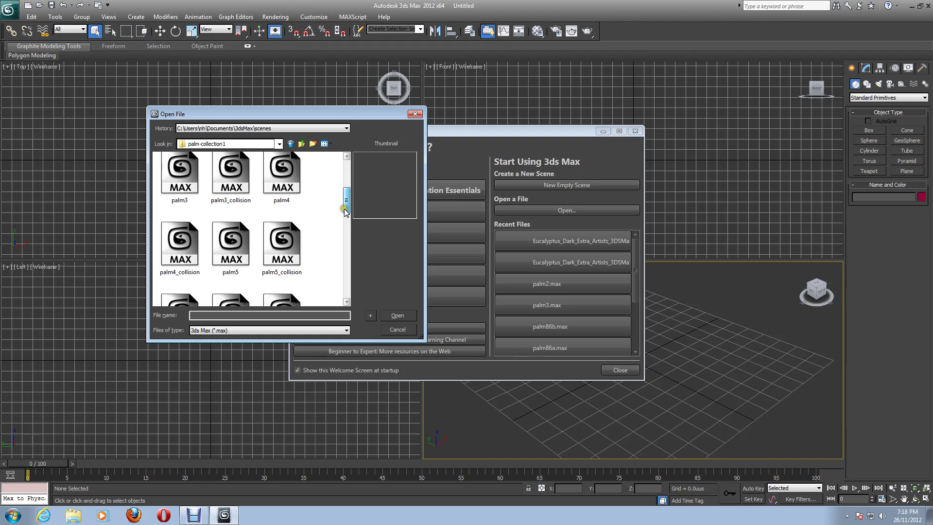
double_click(245, 249)
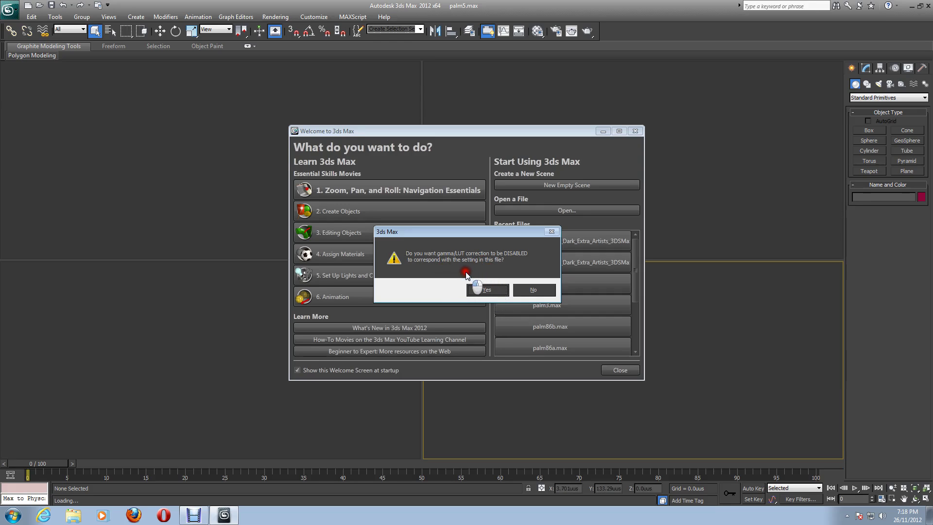
- Load the file with gamma/LUT correction disabled and the file's unit scale adopted, and dismiss the welcome screen
click(488, 290)
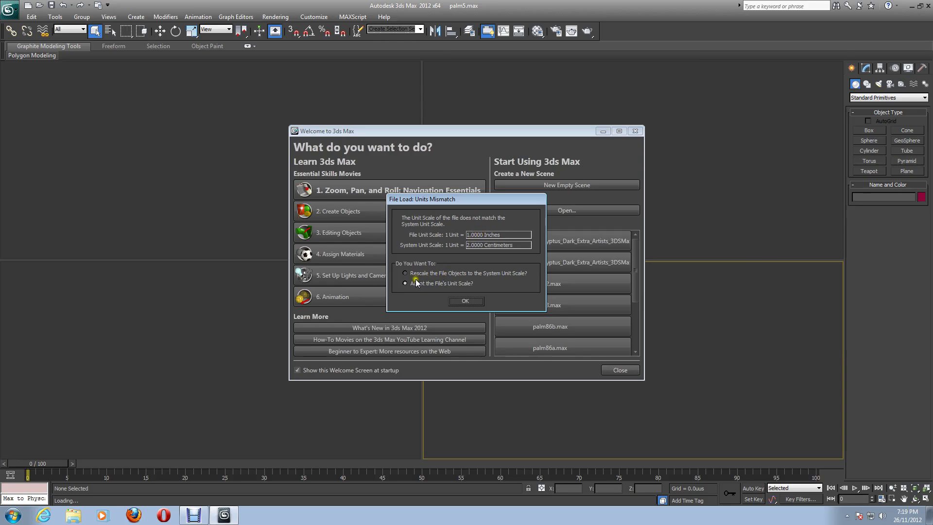
click(467, 301)
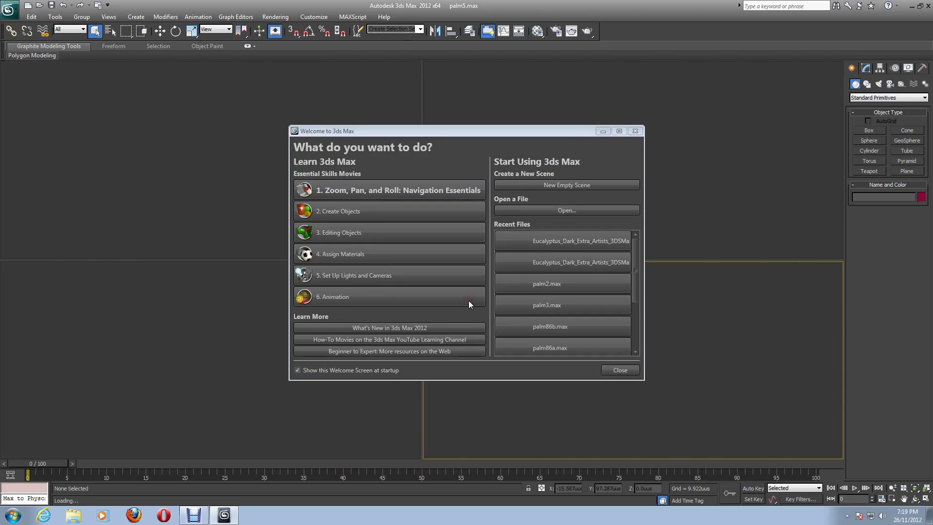
click(635, 132)
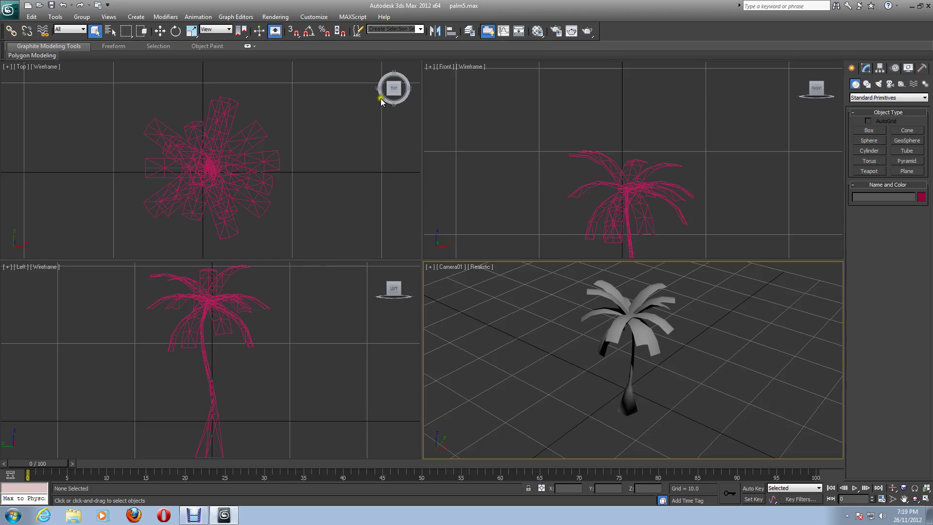
- Switch the display unit scale to a custom unit named uus
click(315, 17)
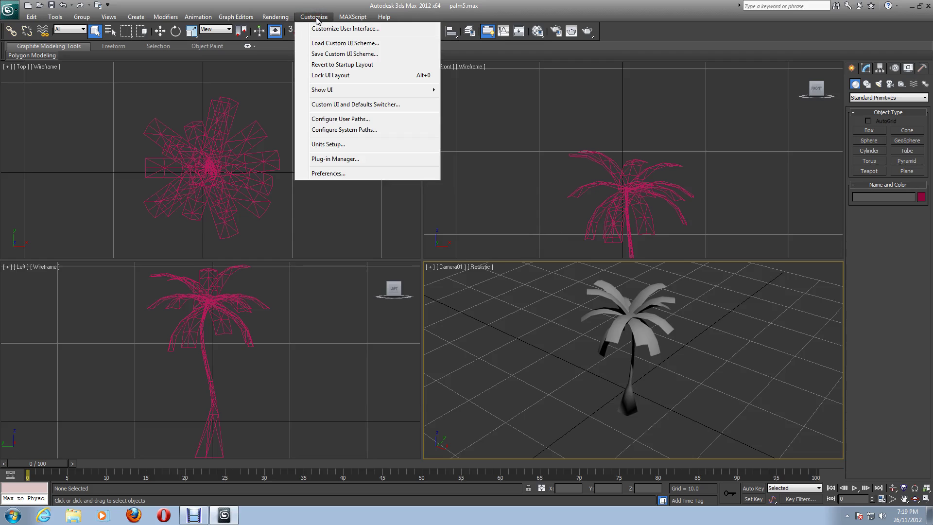
click(337, 145)
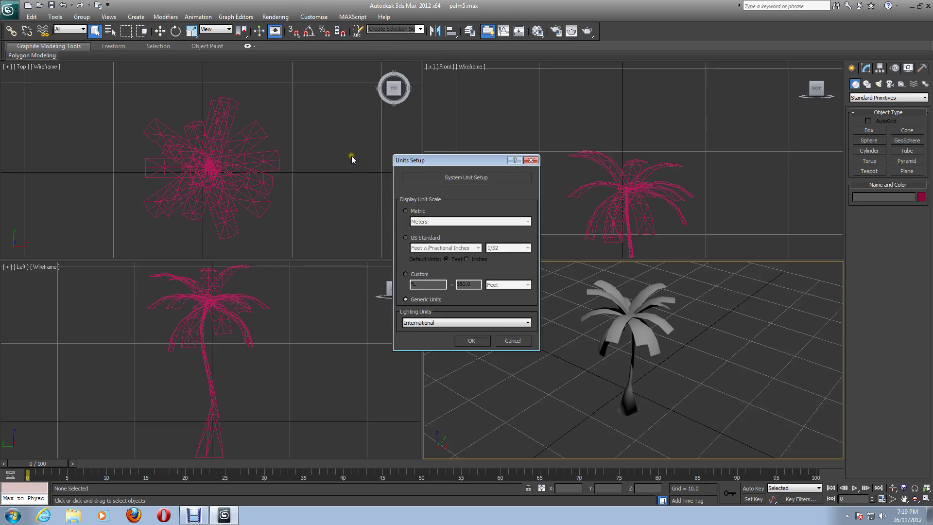
click(405, 274)
click(425, 284)
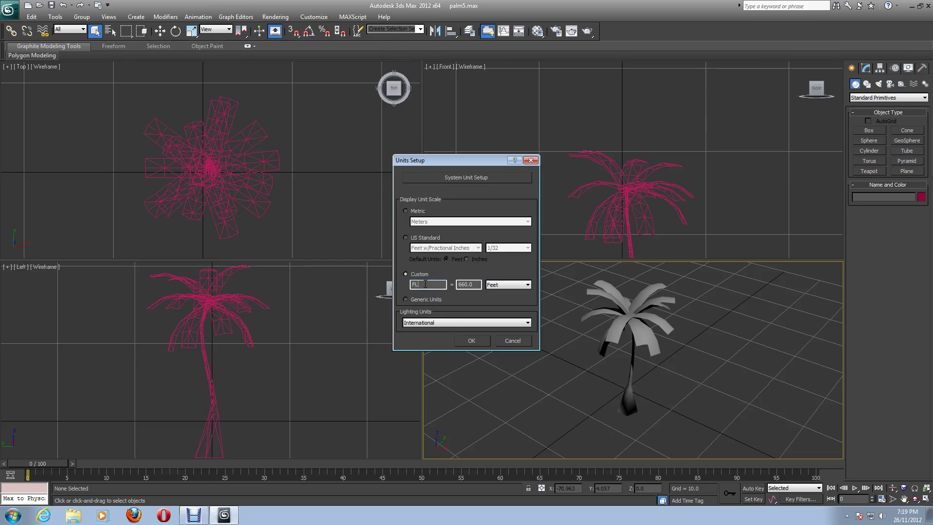
key(BackSpace)
key(BackSpace)
click(424, 284)
text(uus)
click(426, 284)
- Define the custom display unit as 2.56 centimeters and apply the units setup
click(493, 287)
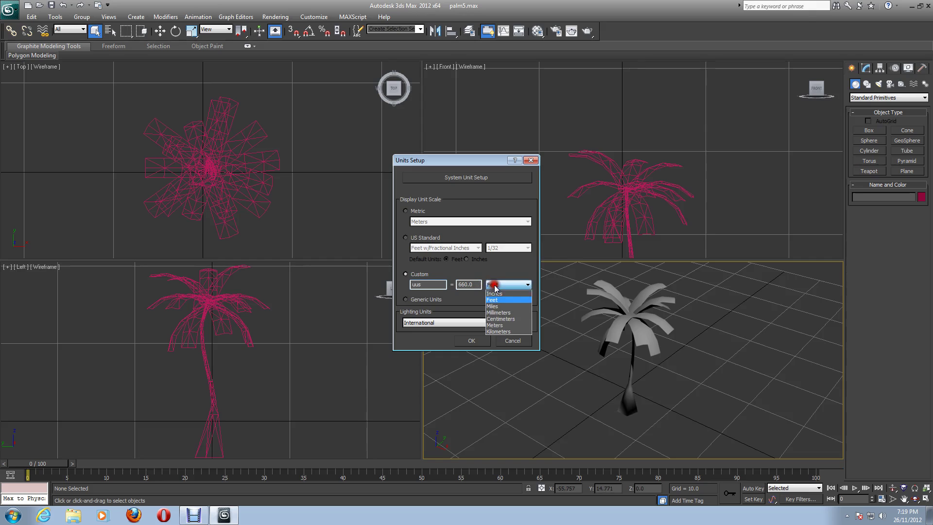
click(496, 318)
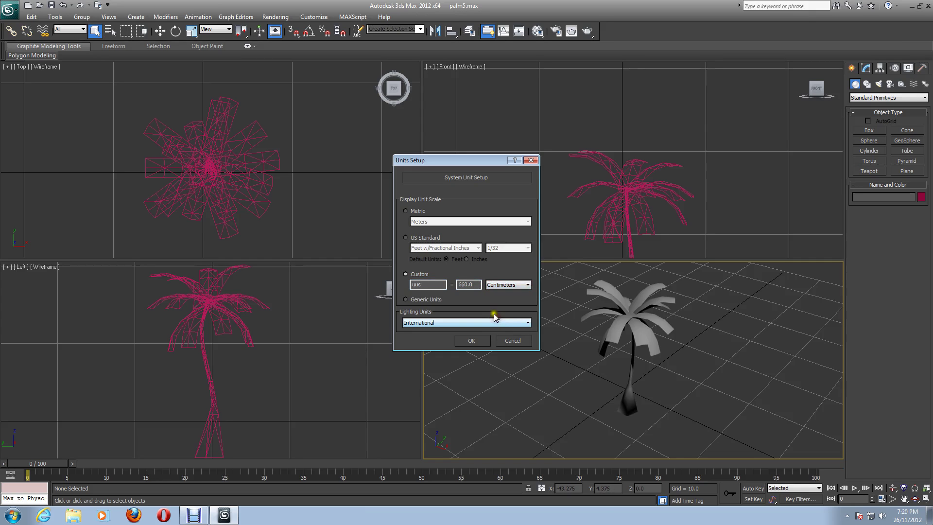
click(474, 286)
key(BackSpace)
key(BackSpace)
key(BackSpace)
key(BackSpace)
text(2.5)
click(473, 341)
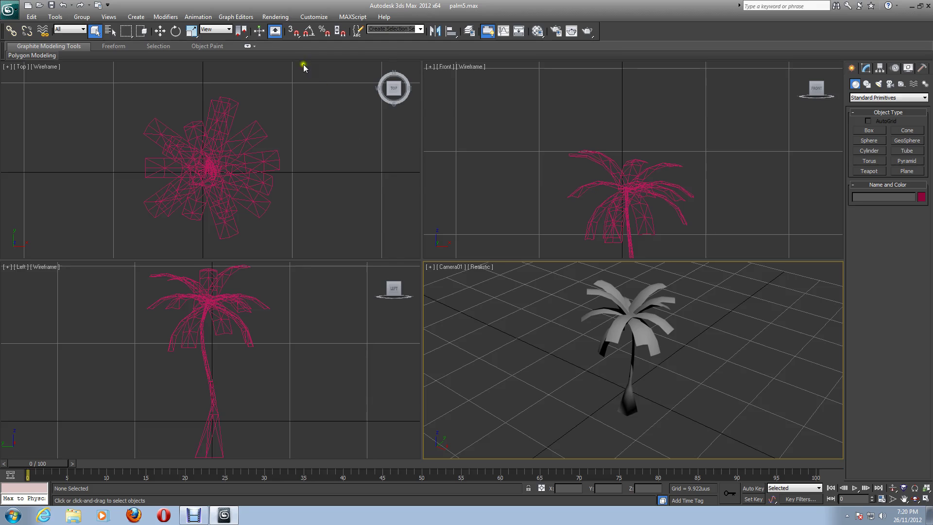
- Set the system unit scale to 1 unit = 2.56 centimeters and apply the units setup
click(314, 17)
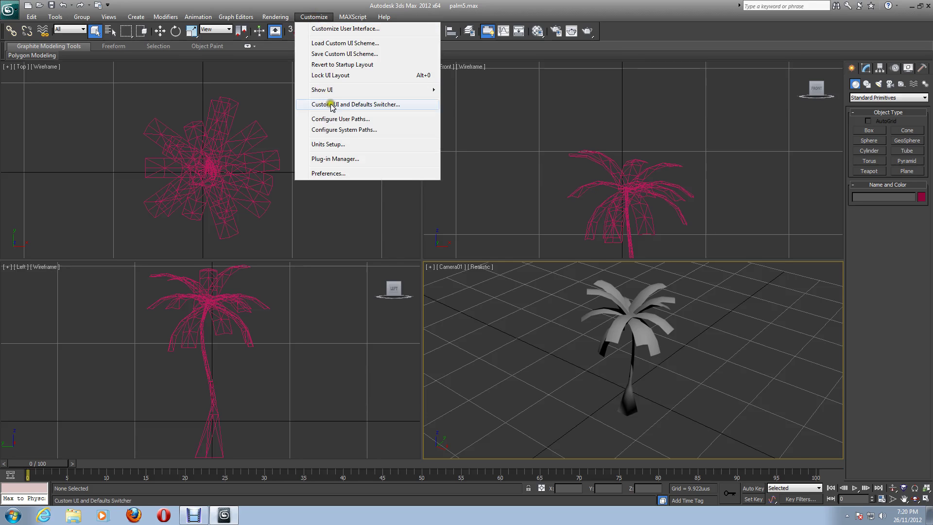
click(335, 145)
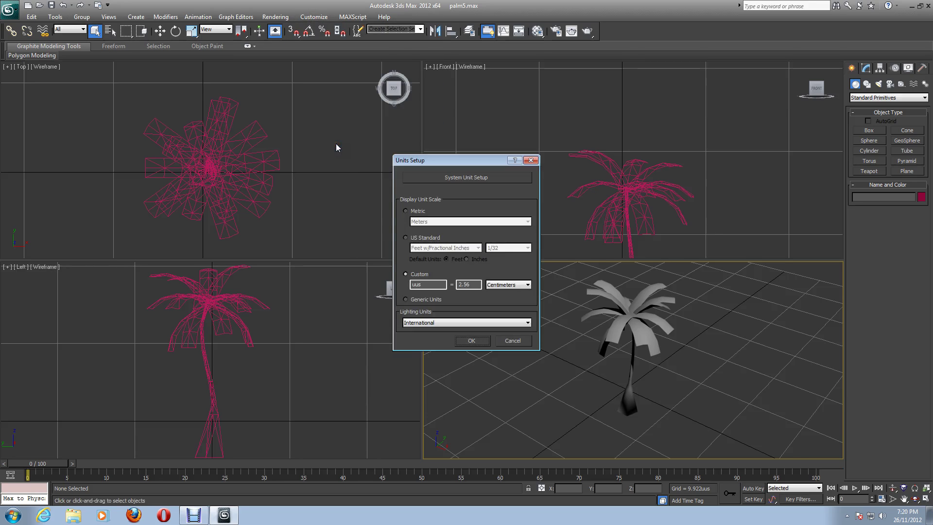
click(461, 176)
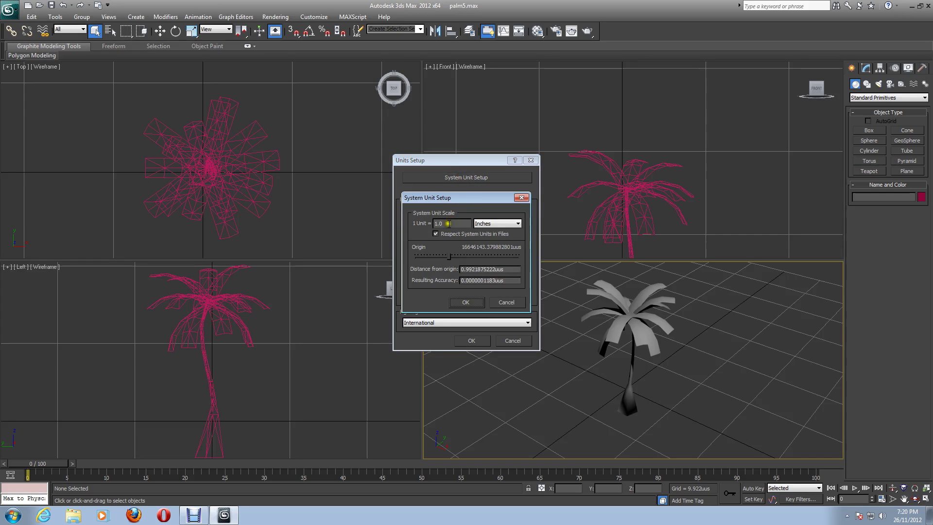
click(488, 223)
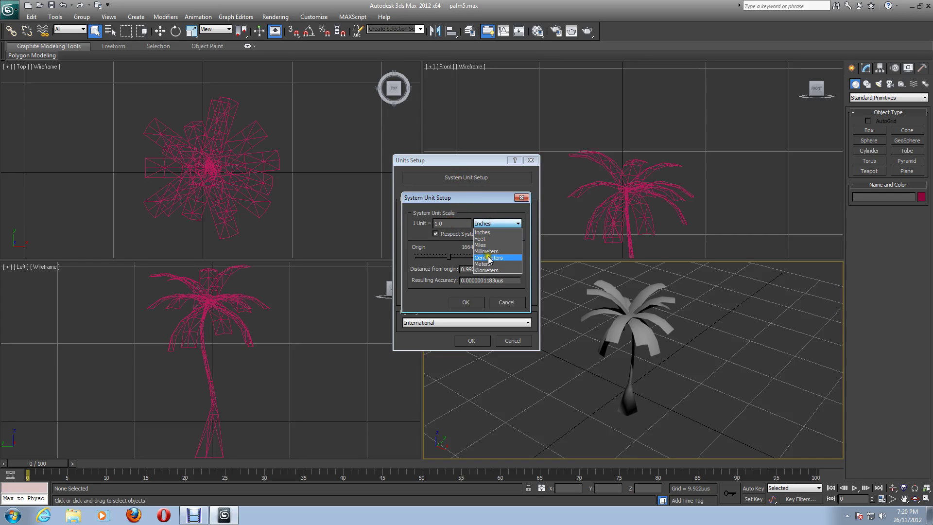
click(489, 258)
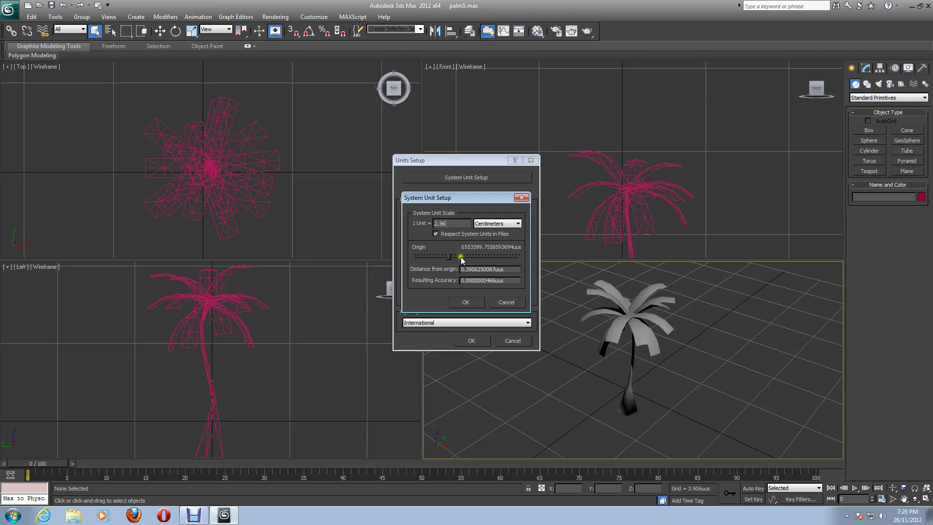
click(465, 298)
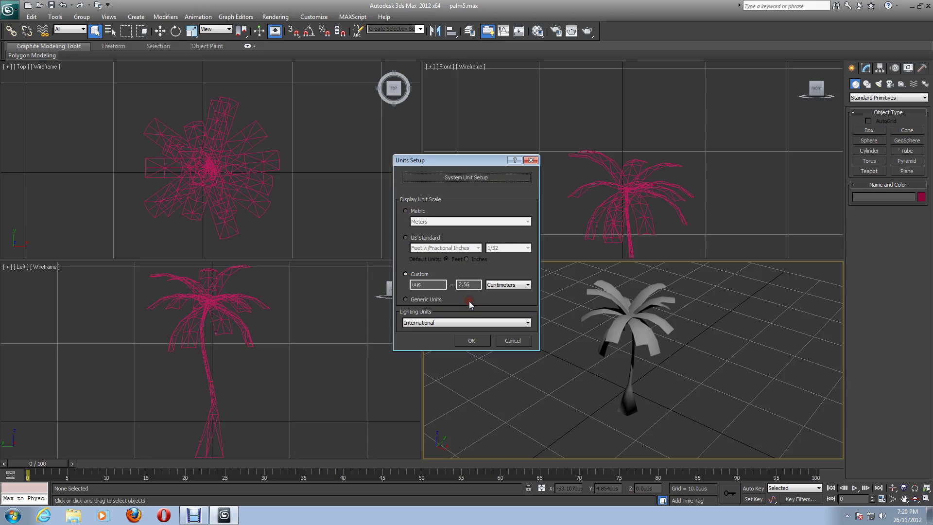
click(474, 339)
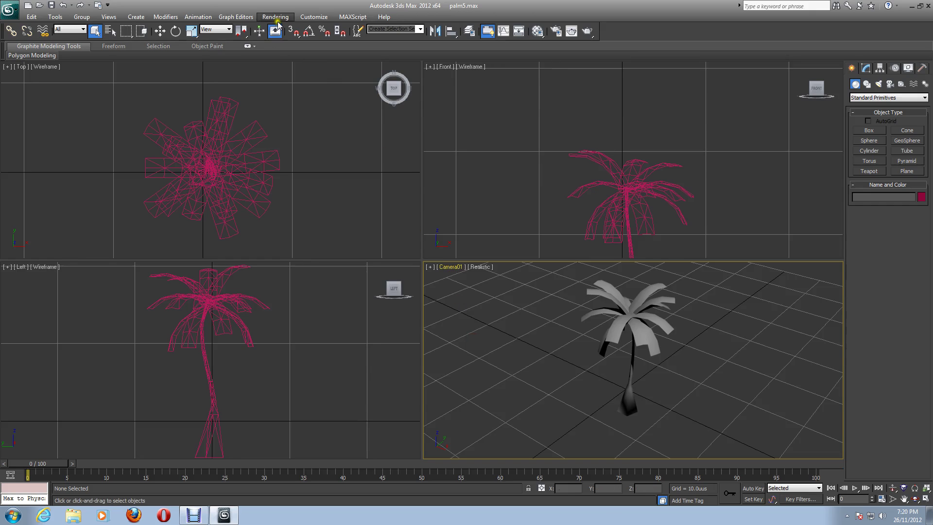
- Check the system unit scale and the custom display unit in the units setup
click(317, 18)
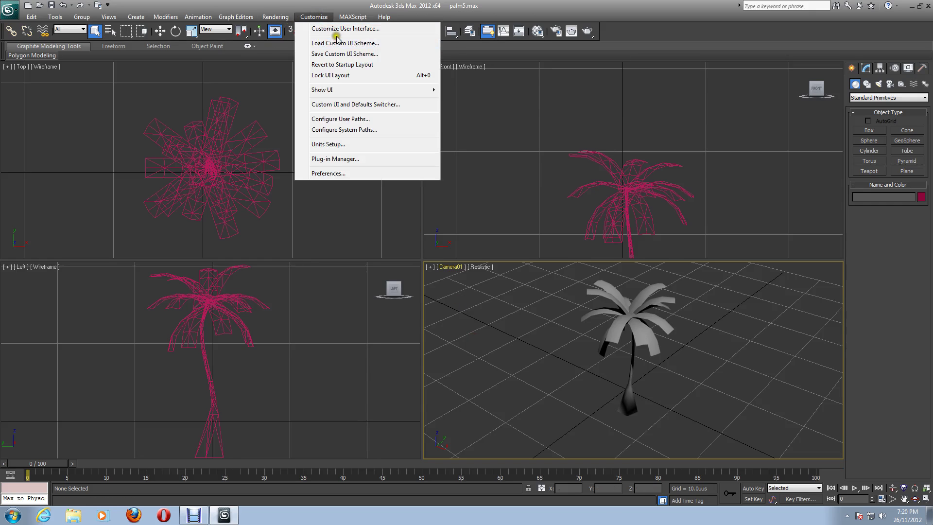
click(338, 144)
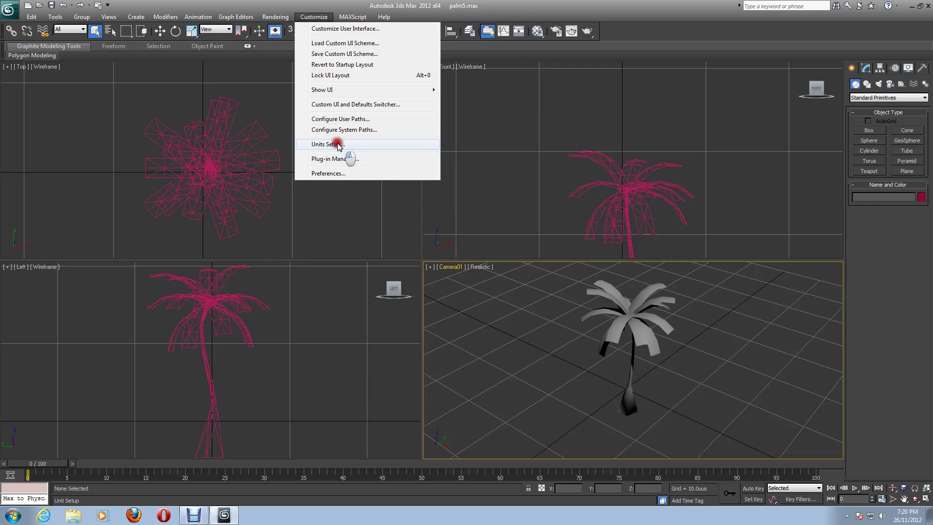
click(458, 178)
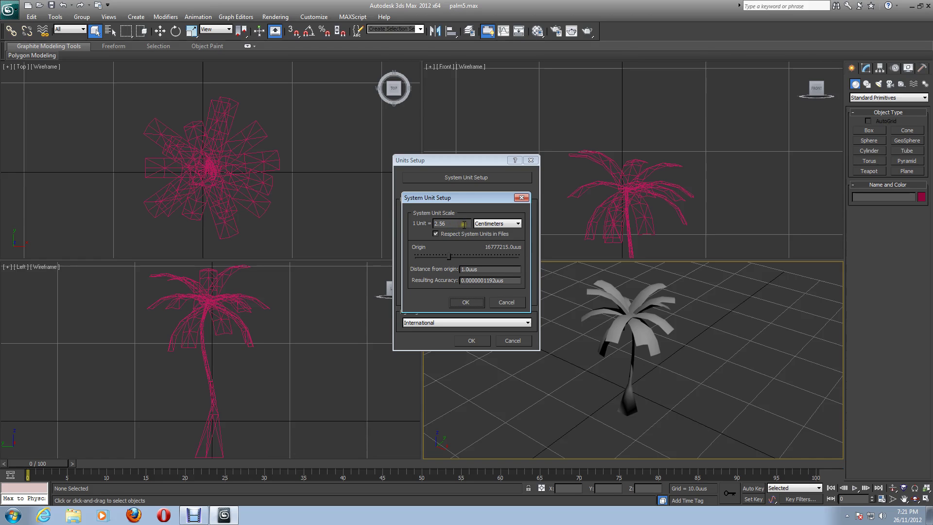
click(467, 301)
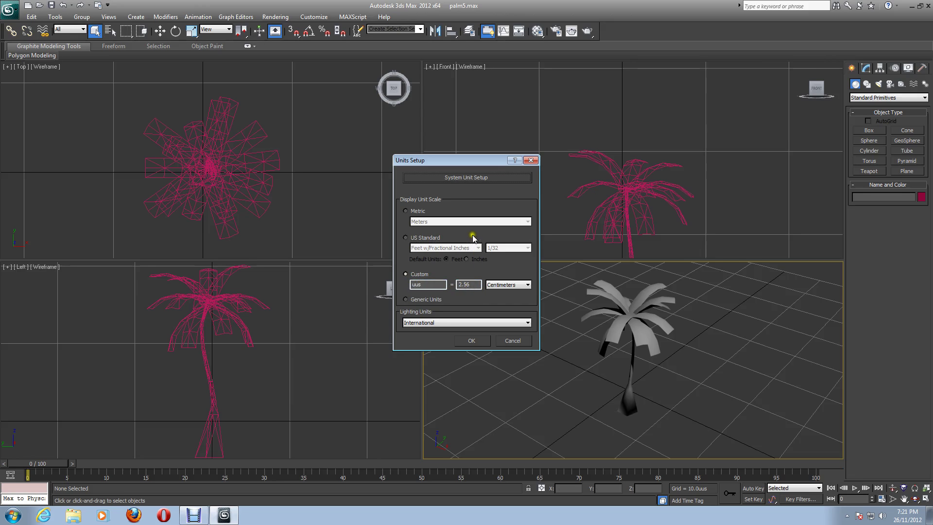
click(472, 341)
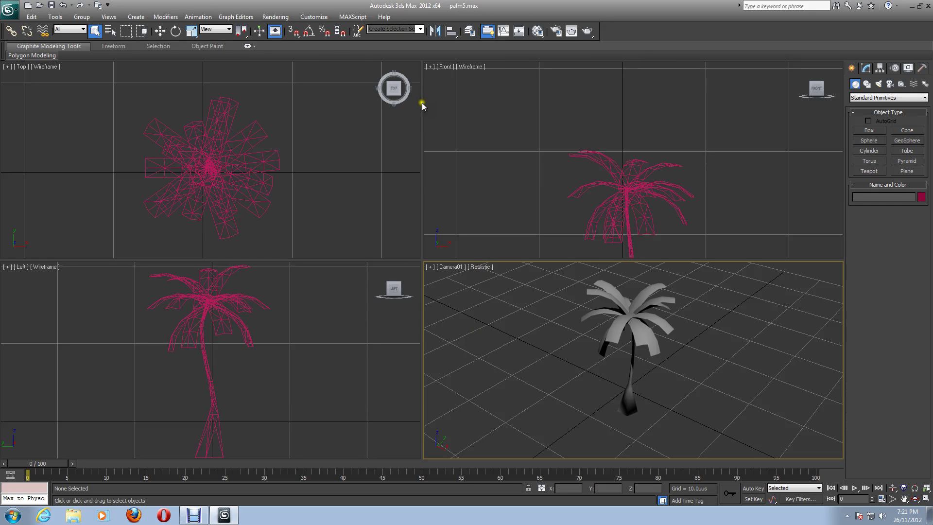
- Turn on the 3D snaps toggle, and switch angle snap and percent snap on and back off
click(295, 31)
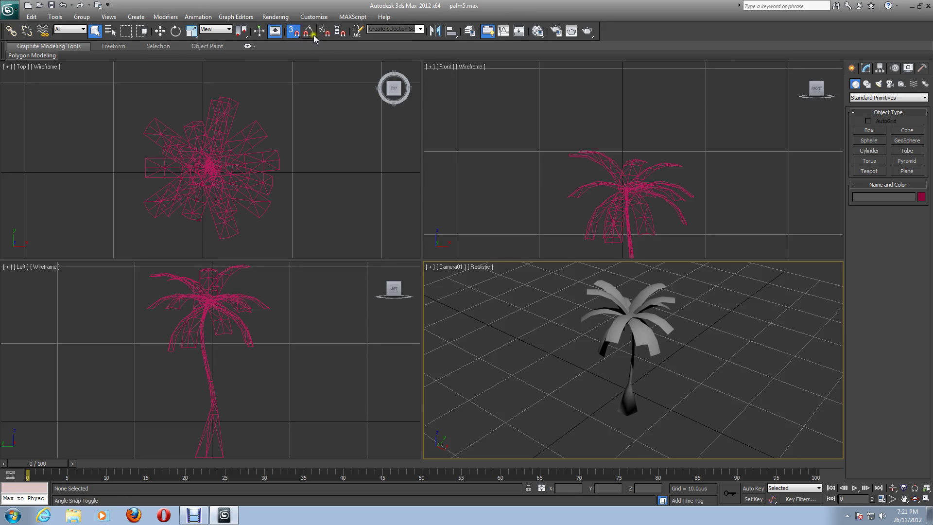
click(312, 34)
click(325, 35)
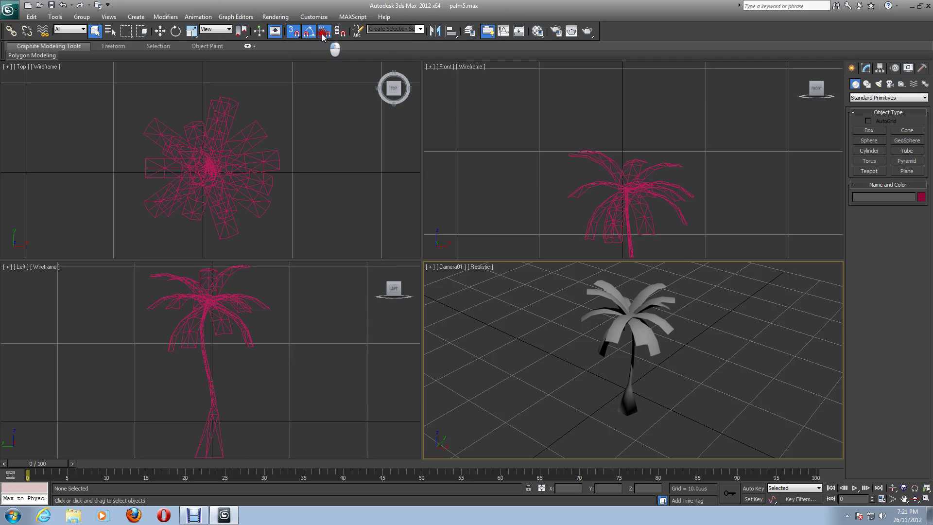
click(324, 33)
click(309, 33)
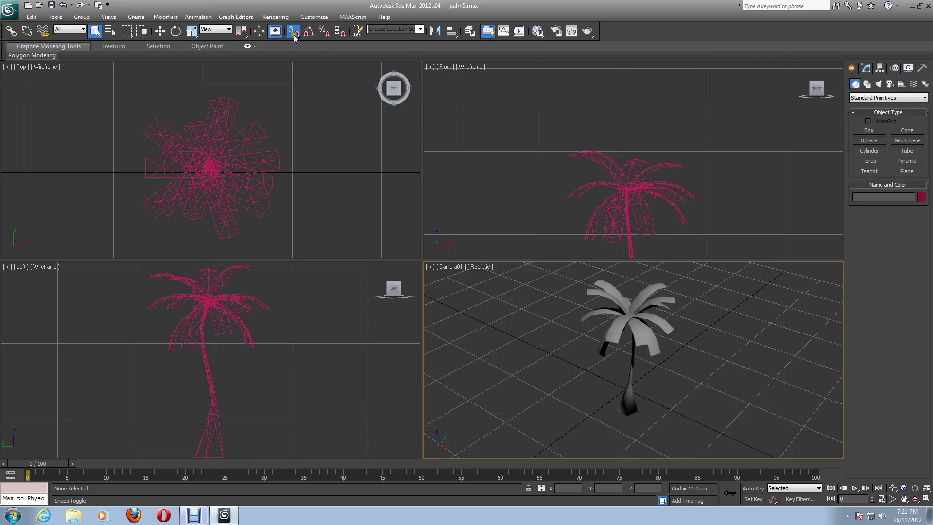
- Open the home grid settings and set grid changes to update dynamically in all viewports
click(295, 35)
right_click(295, 35)
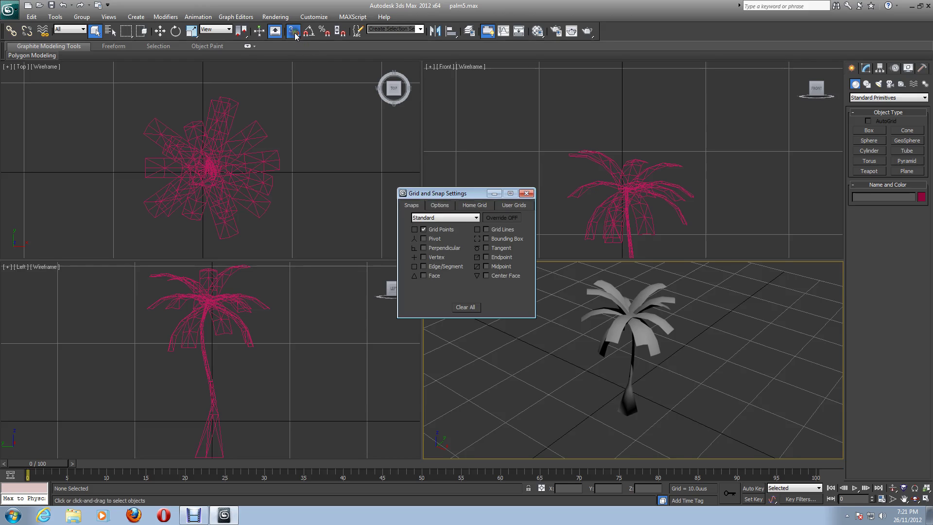
click(474, 206)
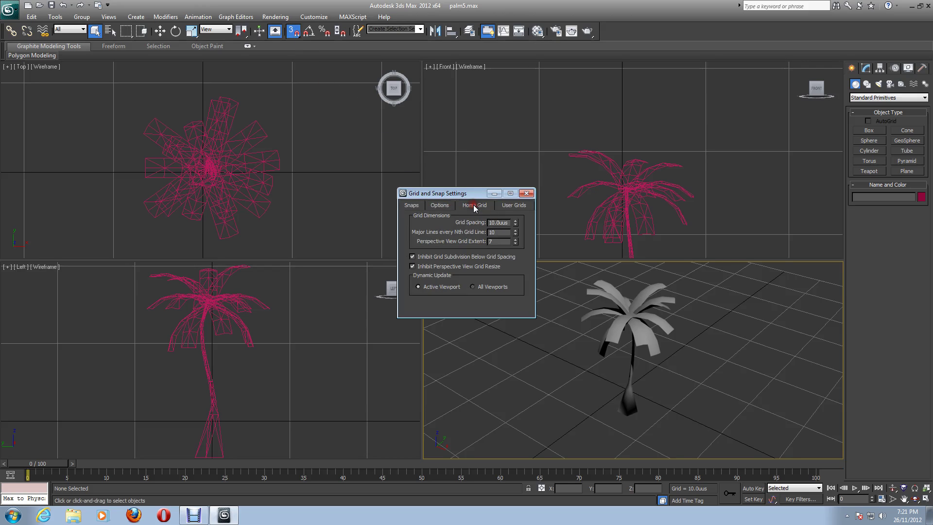
click(472, 287)
- Set grid spacing to 8 units, major lines every 8th grid line and the perspective view grid extent to 64, and close the settings
click(501, 223)
click(503, 233)
key(Return)
click(499, 234)
click(498, 242)
key(Return)
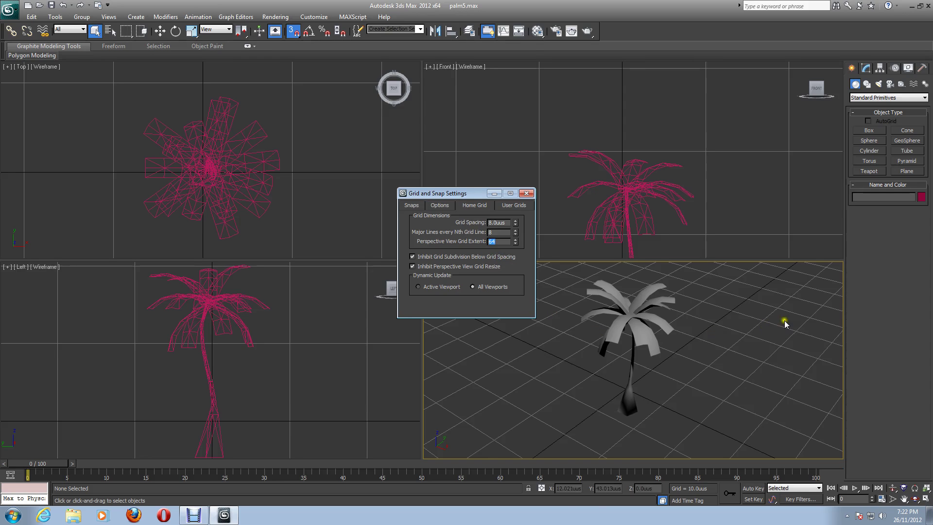
text(63)
click(526, 193)
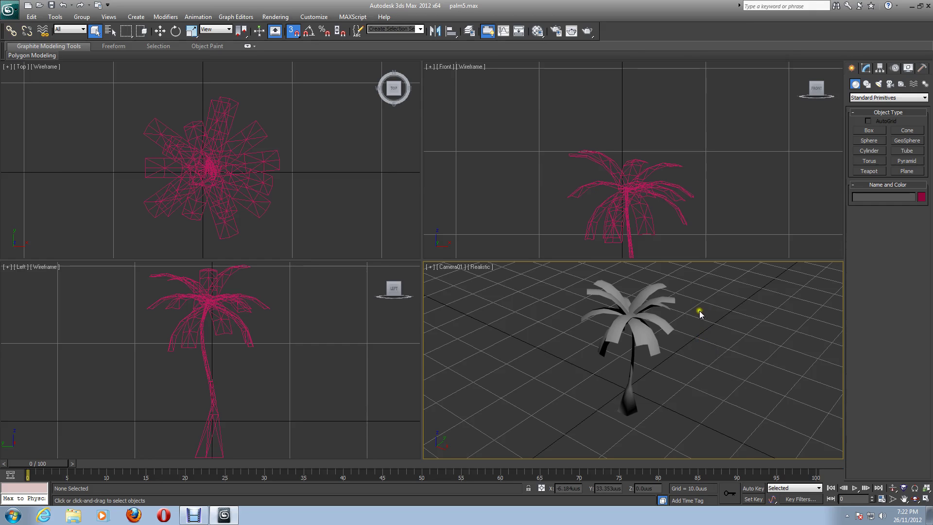
- Examine the grid spacing around the palm in the Top and Front views at different zoom levels
click(636, 327)
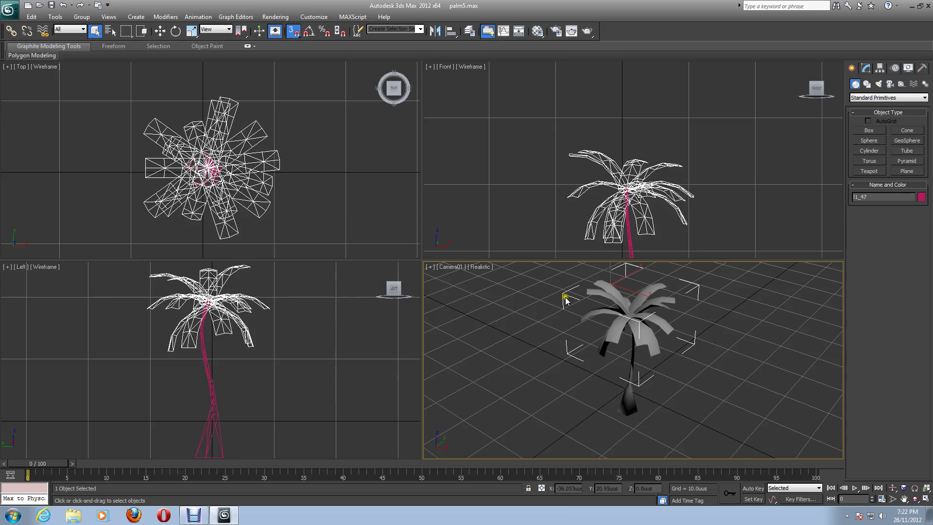
click(546, 332)
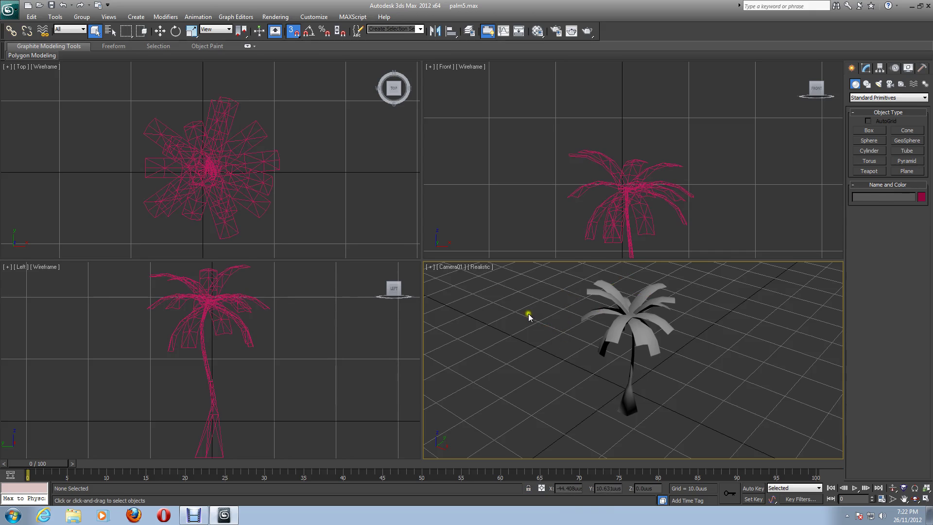
click(364, 197)
scroll(364, 195, down, 10)
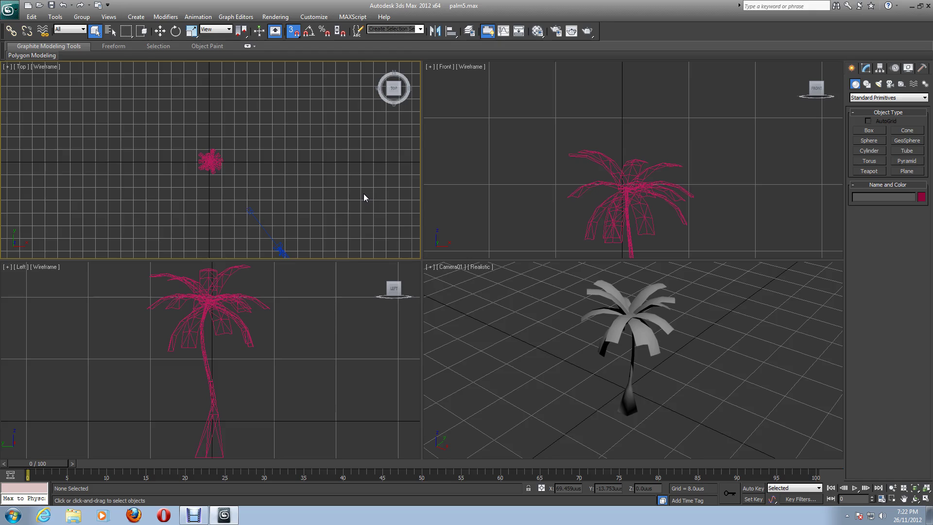
scroll(363, 198, up, 3)
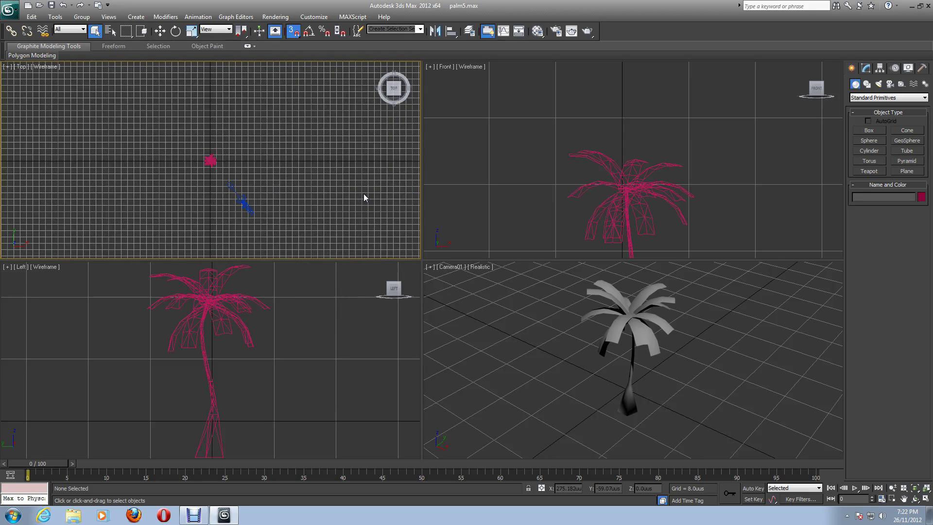
scroll(364, 194, down, 3)
scroll(364, 194, up, 5)
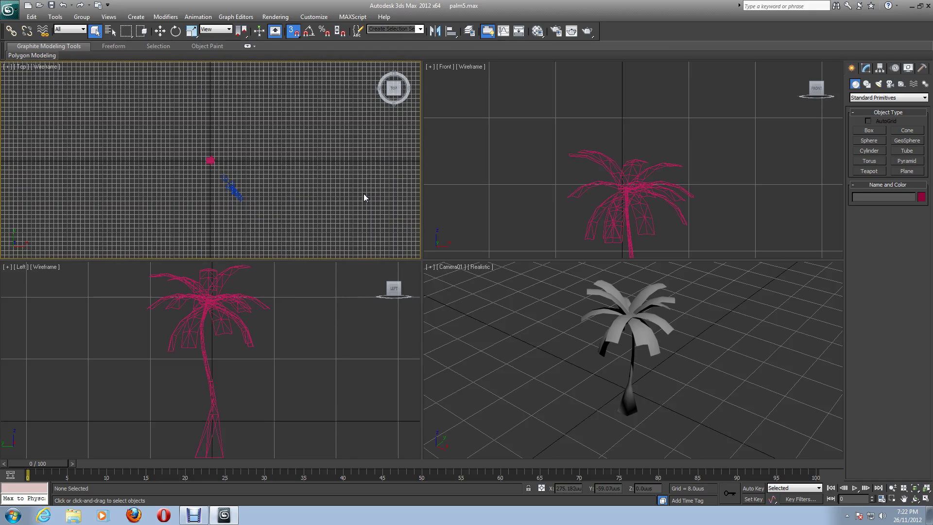
scroll(364, 194, up, 6)
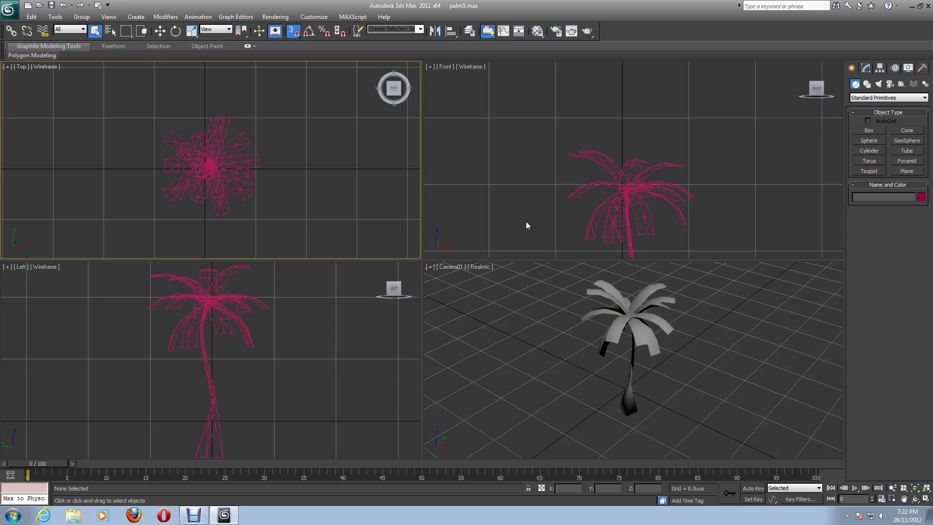
click(533, 210)
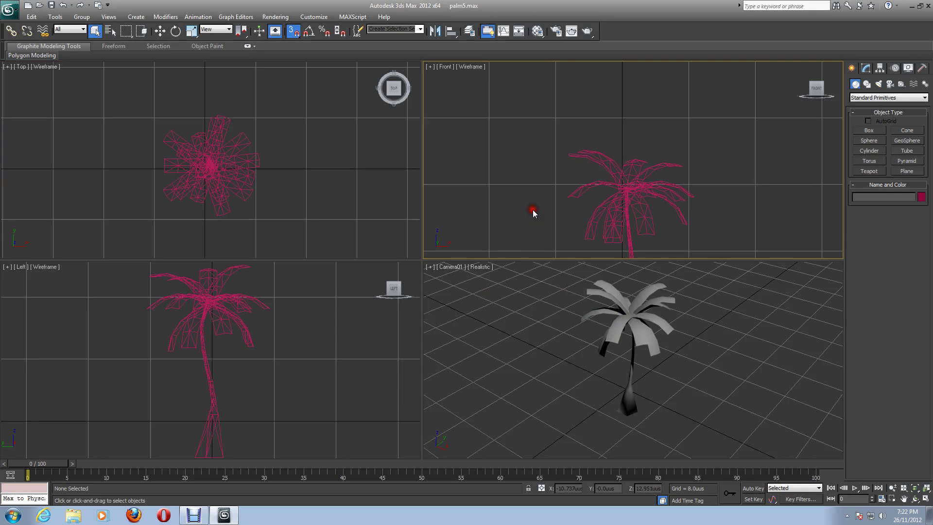
scroll(709, 168, down, 5)
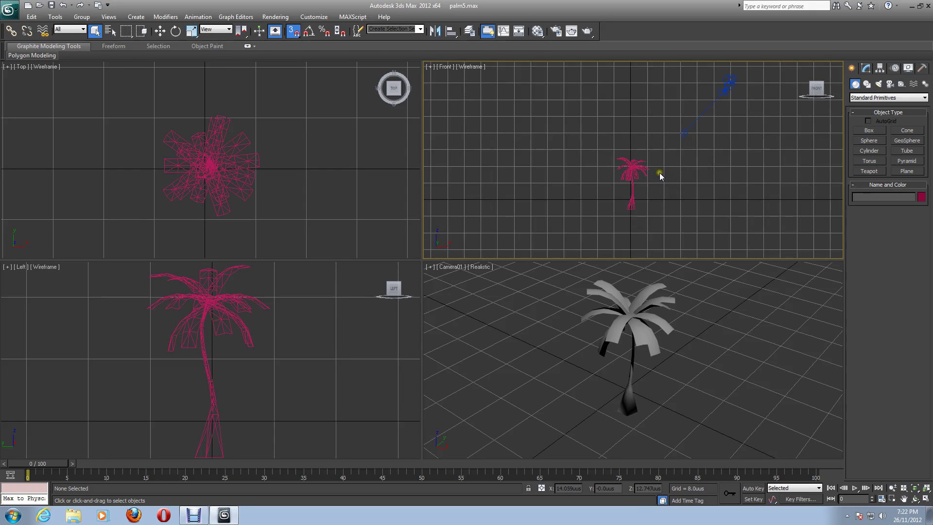
- Select the palm's leaves and trunk together and check their overall dimensions with the Measure utility
click(633, 167)
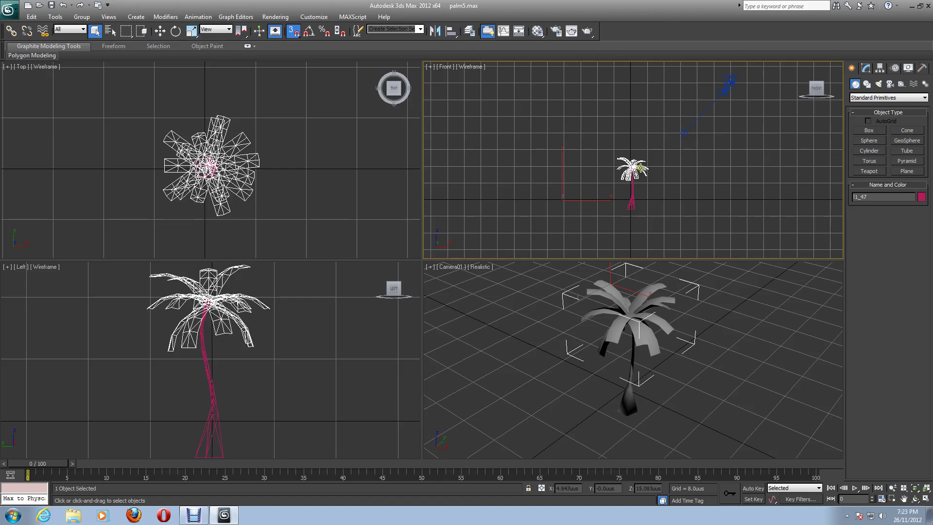
click(633, 193)
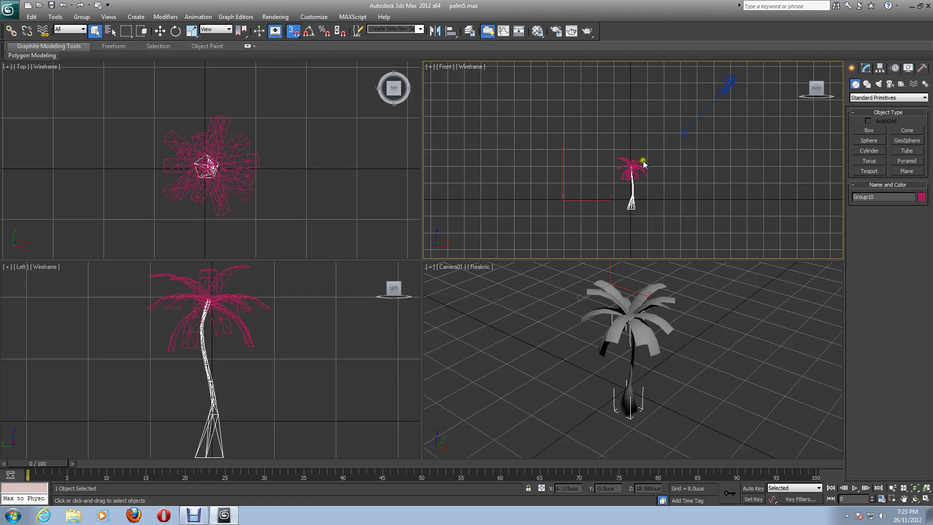
click(661, 163)
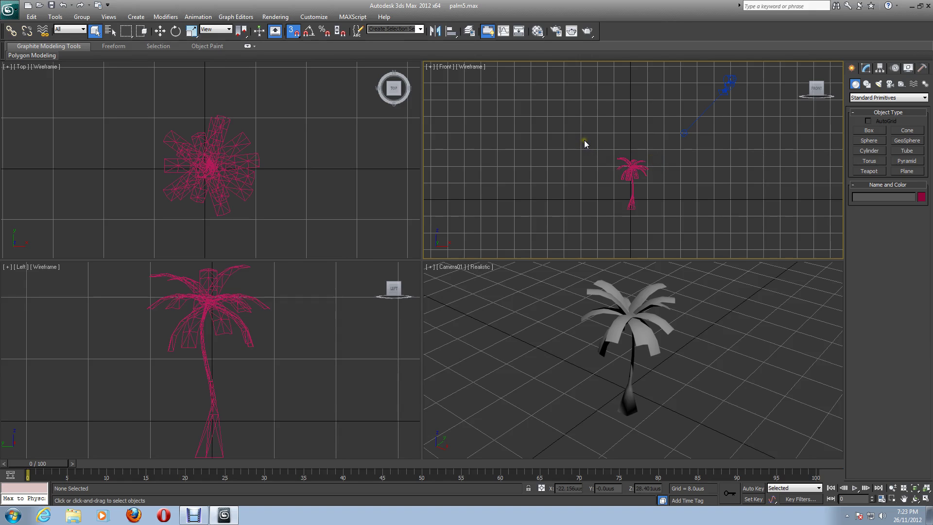
drag(605, 159, 680, 229)
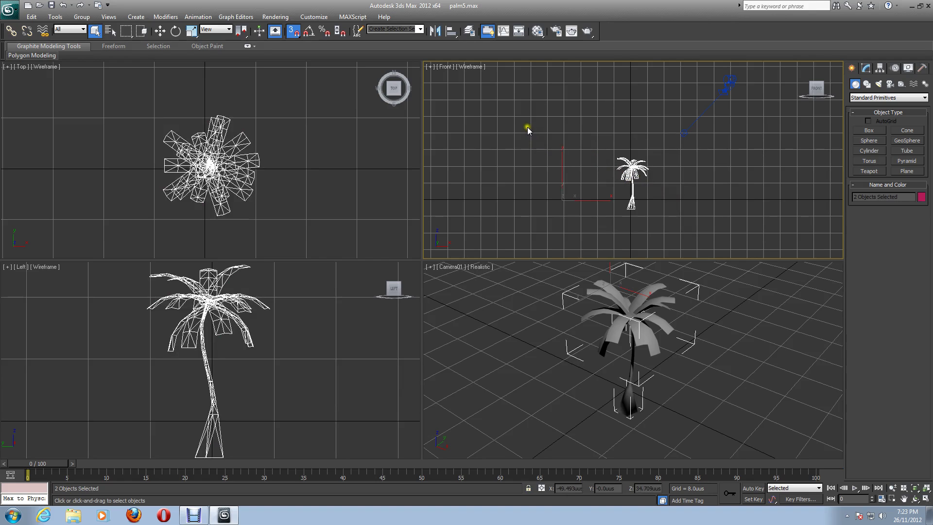
click(923, 69)
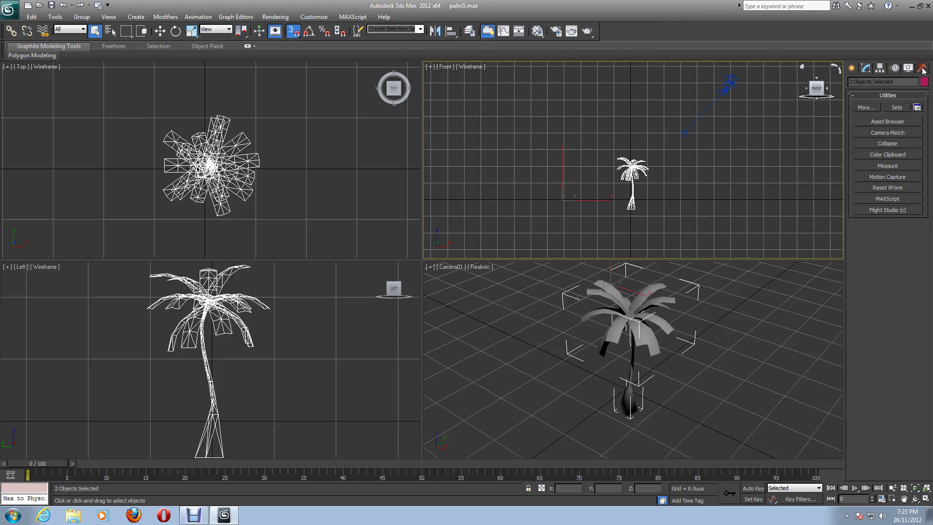
click(897, 167)
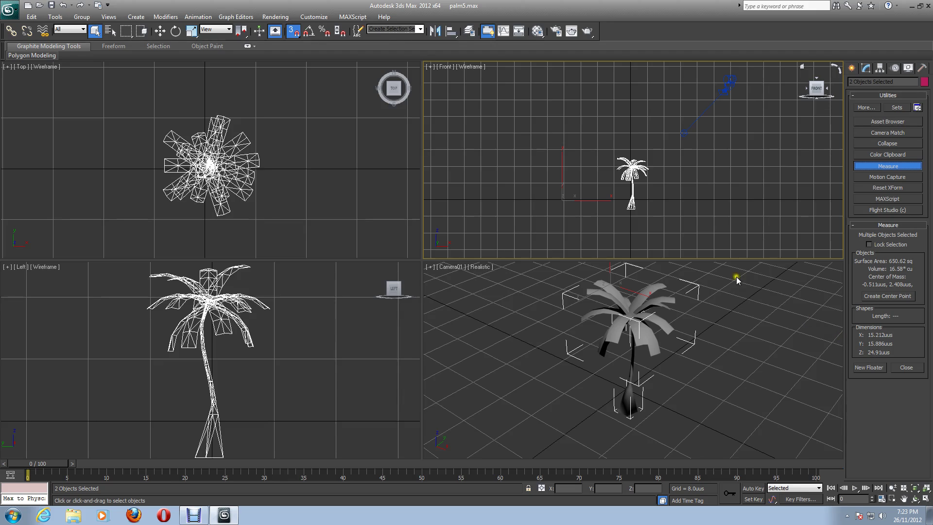
drag(598, 152, 681, 231)
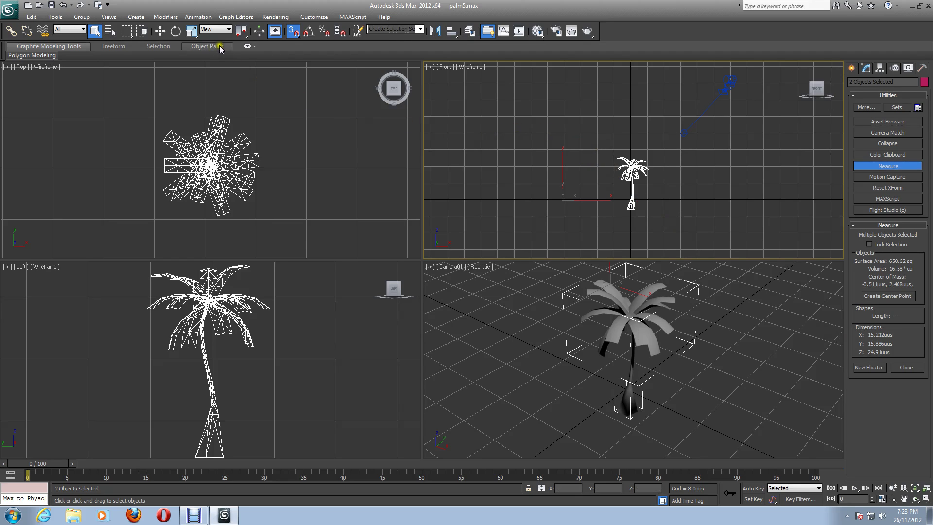
- Activate the uniform Scale tool and delete Camera01 from the scene
click(192, 31)
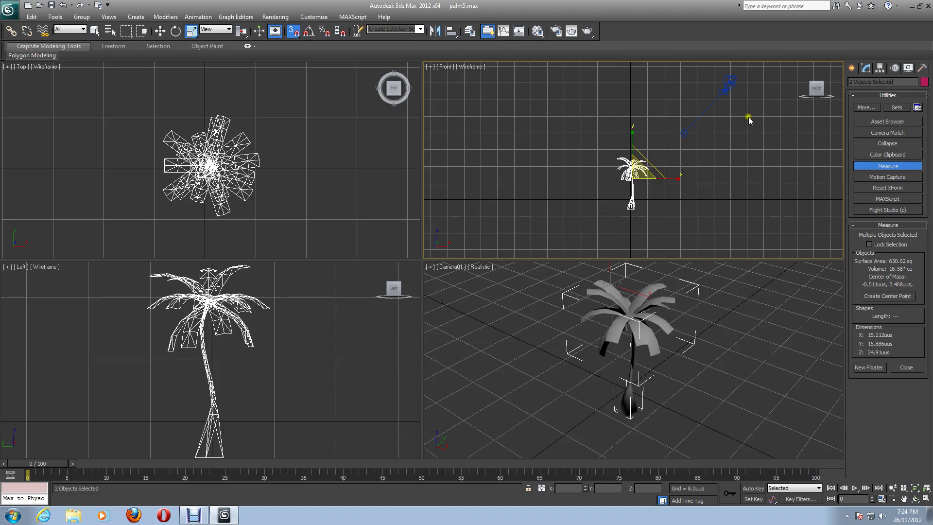
click(817, 91)
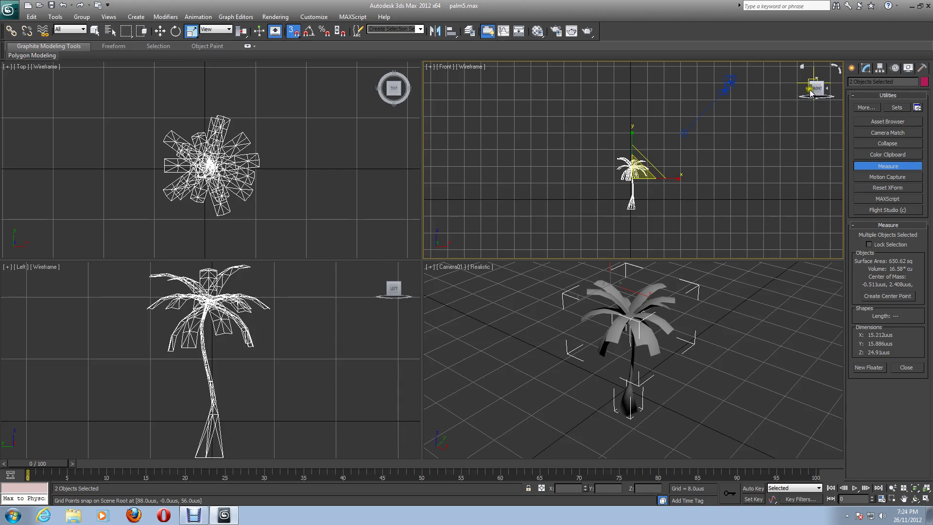
click(729, 83)
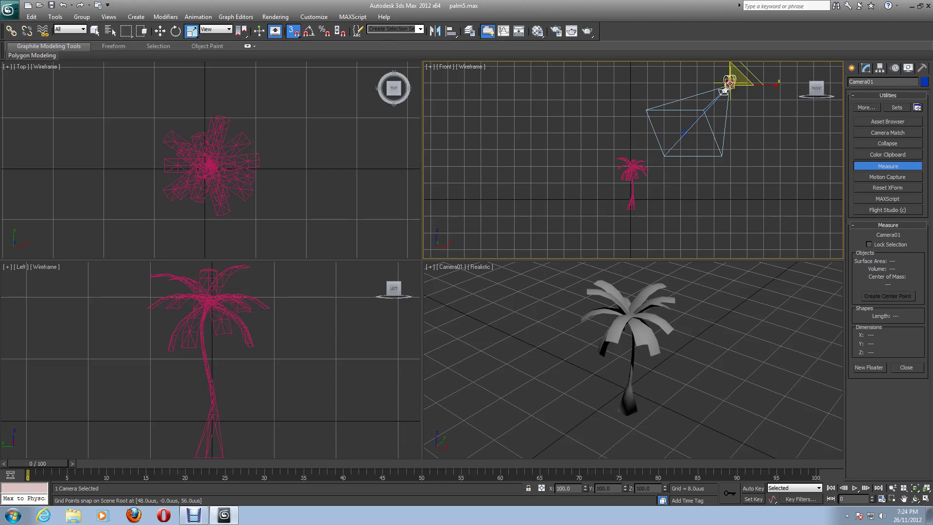
key(Delete)
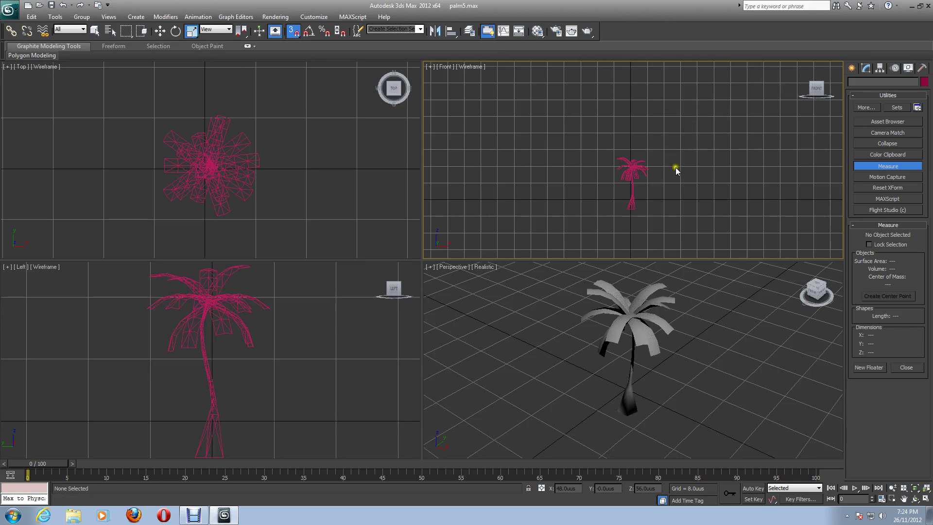
- Select both palm objects, turn the Front view into an angled orthographic view and maximize that viewport
drag(597, 142, 676, 238)
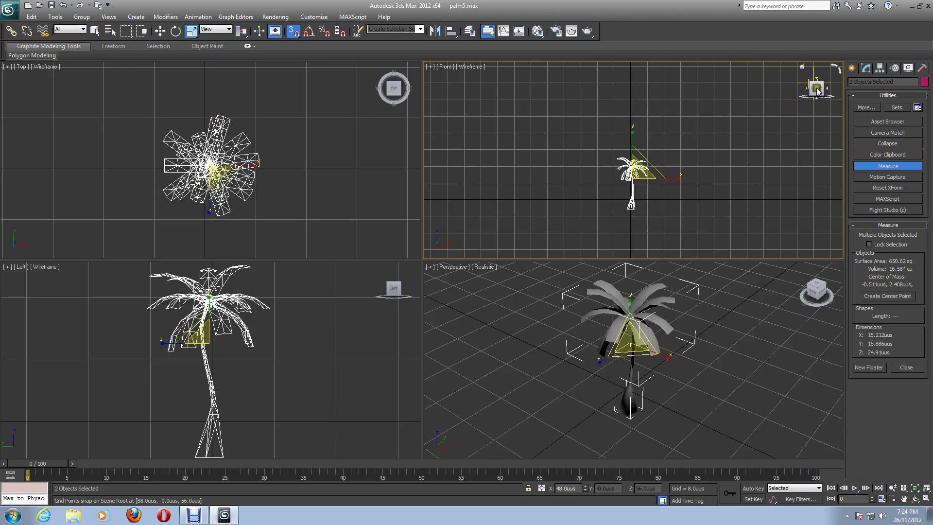
drag(818, 90, 785, 100)
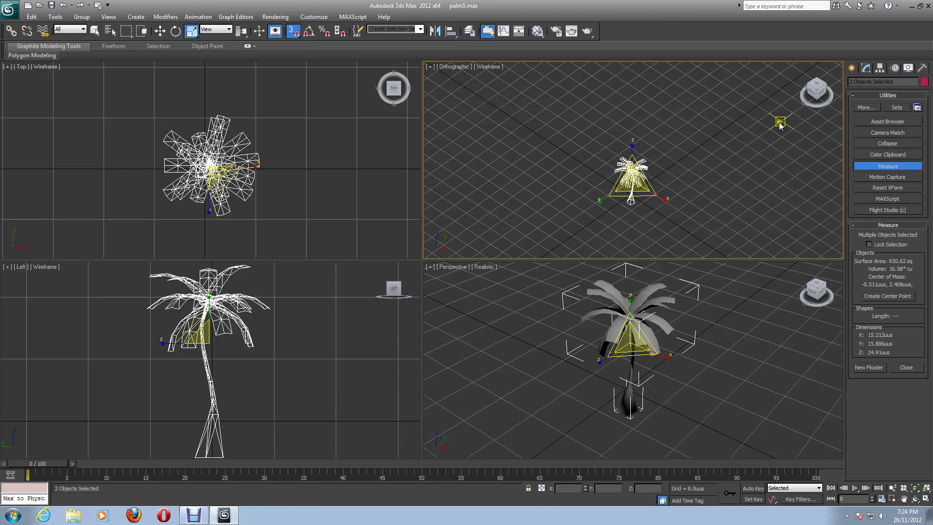
drag(819, 95, 813, 79)
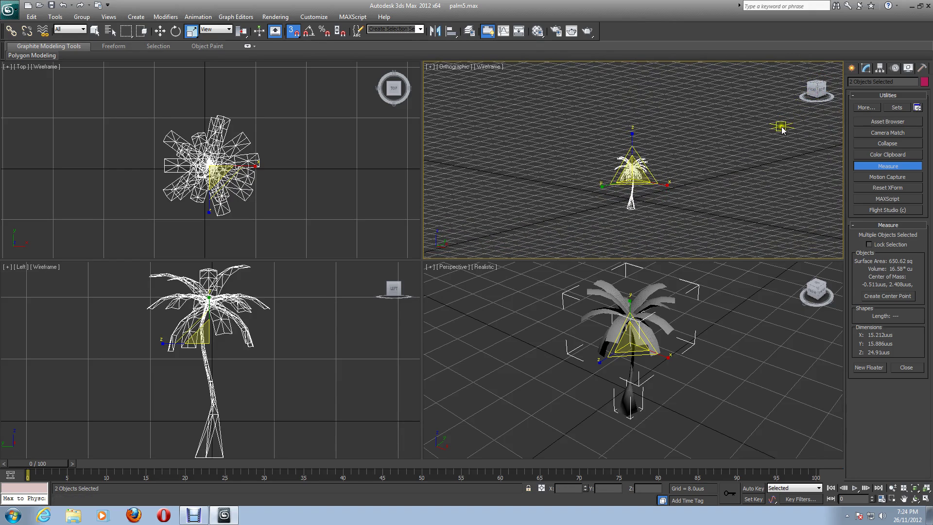
click(926, 500)
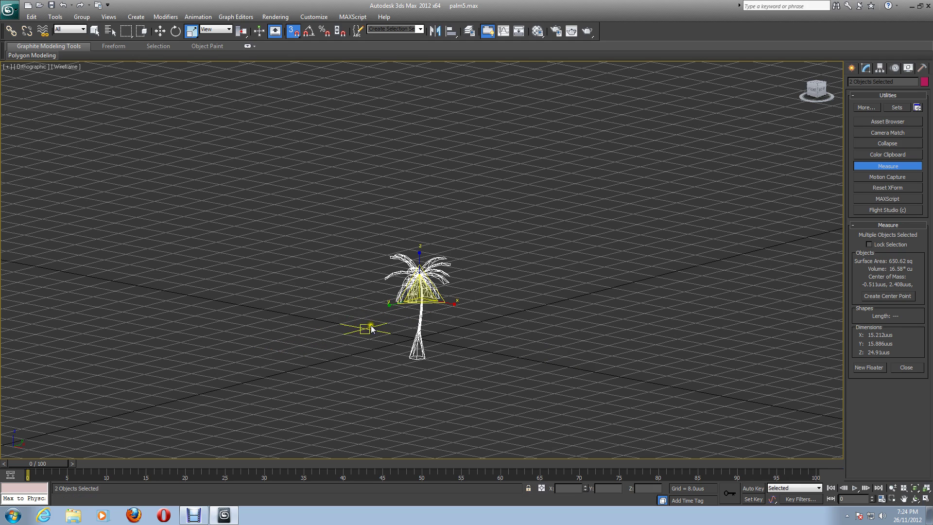
- Try scaling the palm along the Y axis only, to about 10.2 units, and undo the scale
drag(389, 305, 412, 306)
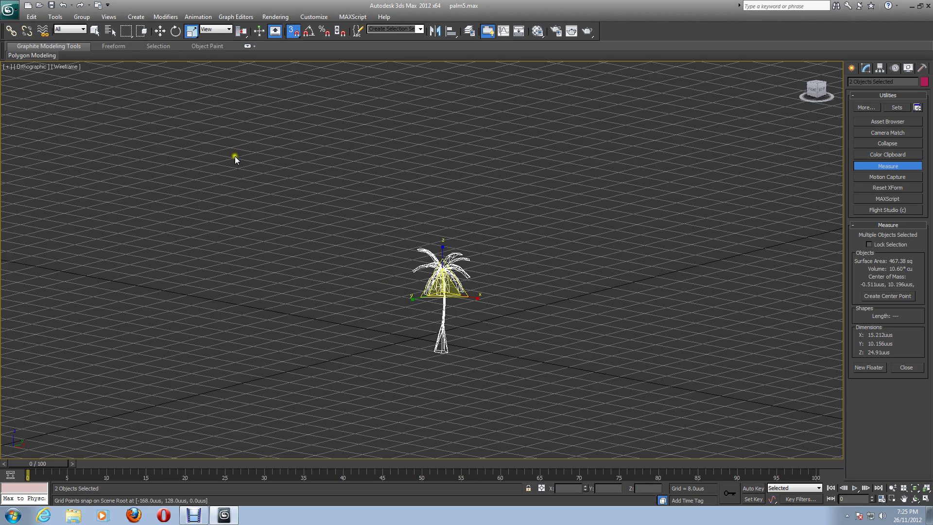
click(33, 17)
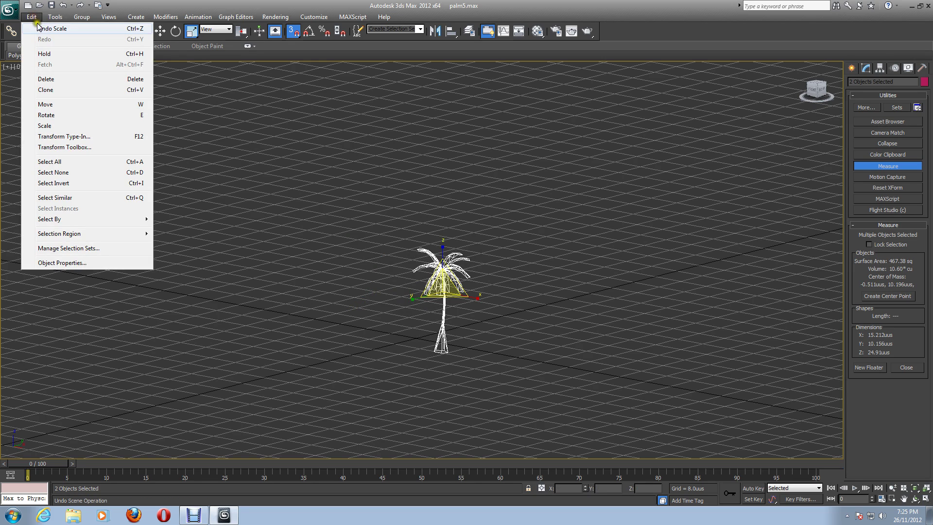
click(52, 28)
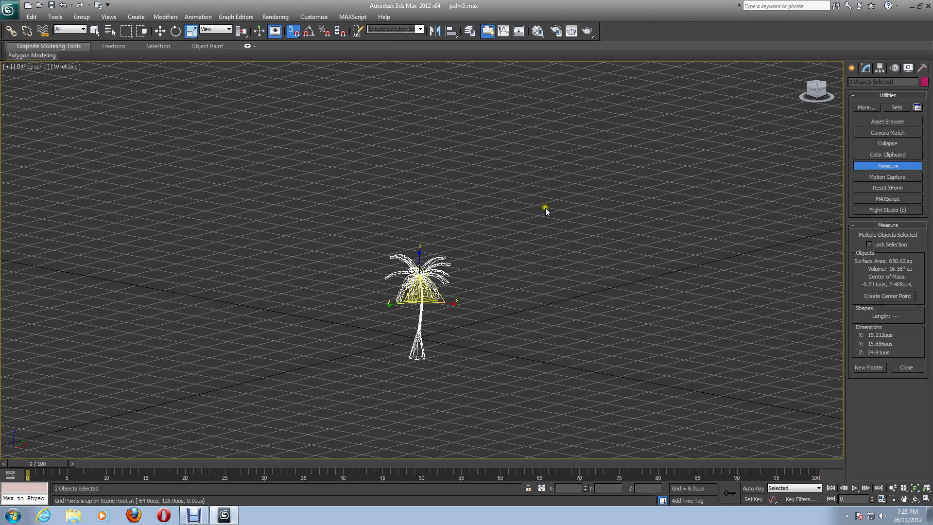
- Return to the four-viewport layout and select the palm's leaves and trunk together in the Perspective view
click(927, 499)
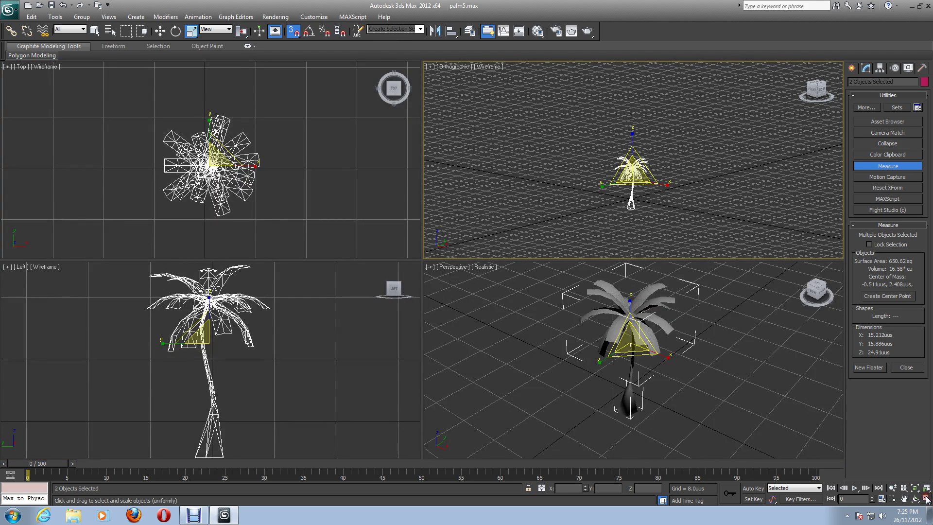
click(722, 386)
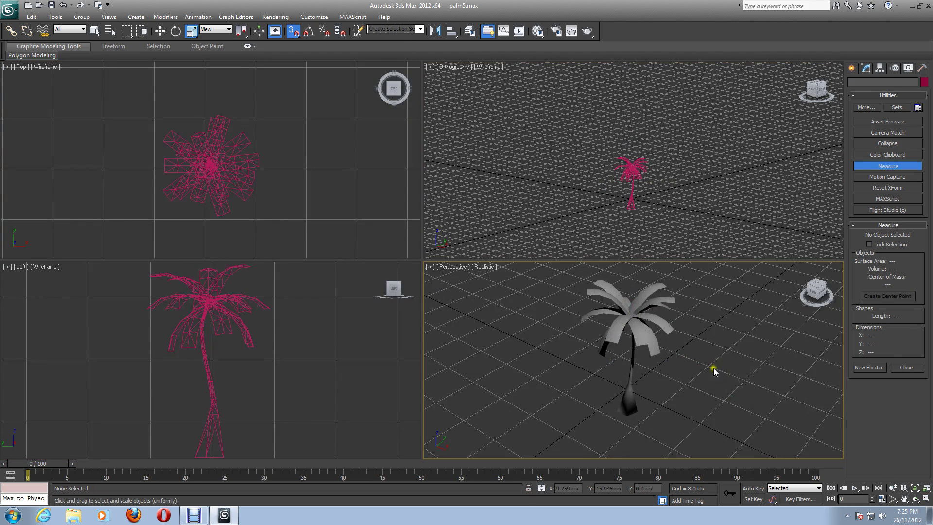
scroll(734, 371, down, 5)
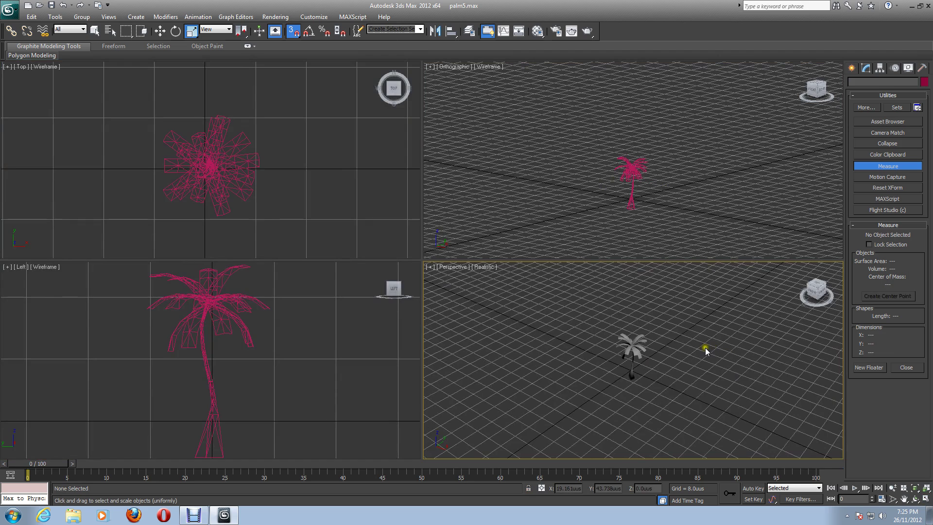
scroll(706, 348, up, 3)
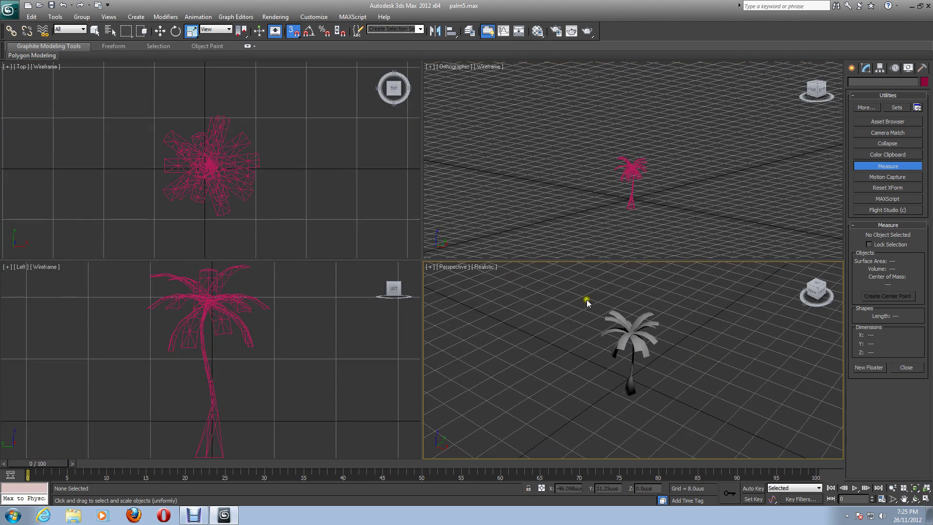
drag(565, 285, 730, 445)
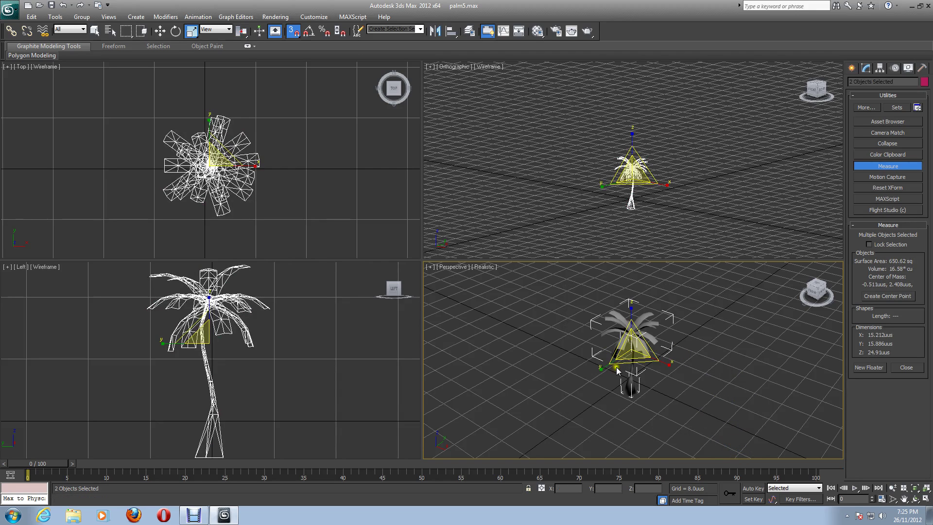
drag(617, 371, 605, 369)
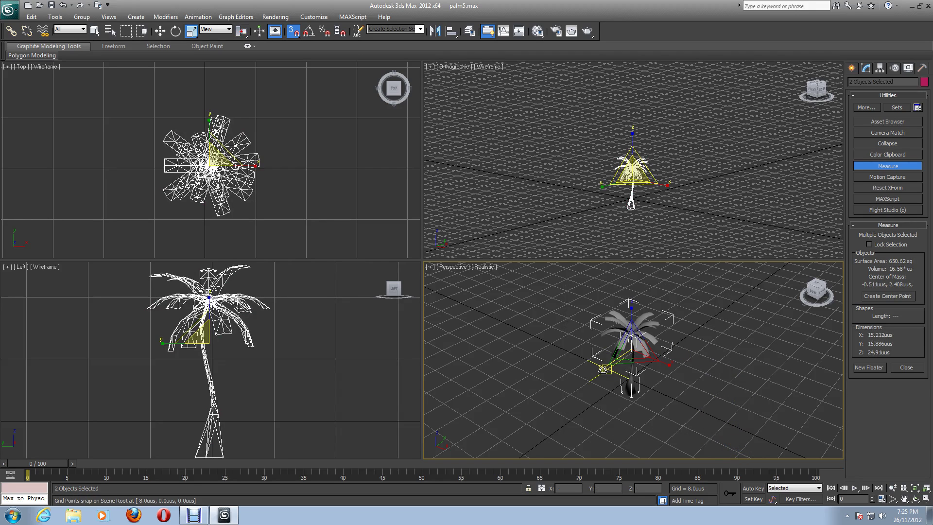
right_click(605, 369)
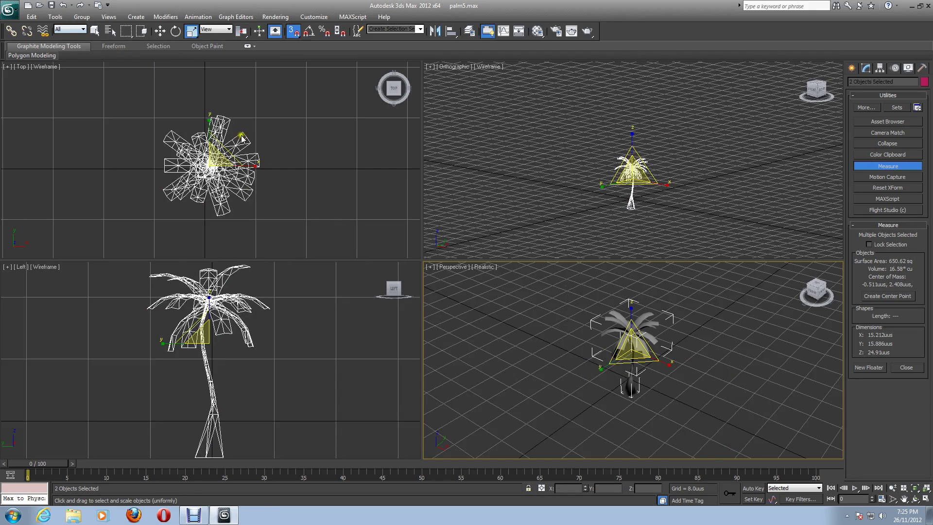
drag(614, 370, 603, 368)
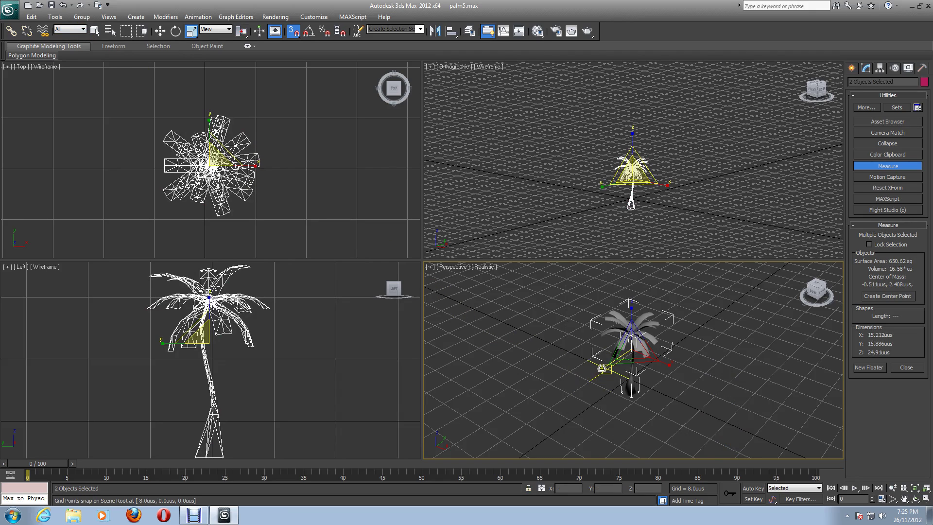
right_click(603, 368)
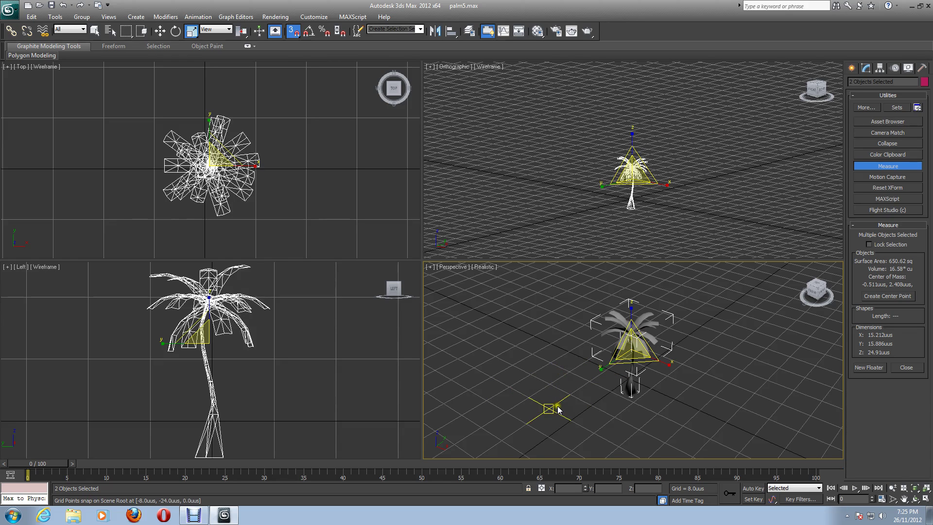
- Turn off 3D snapping and keep the Scale tool active for the selected palm
click(294, 32)
key(r)
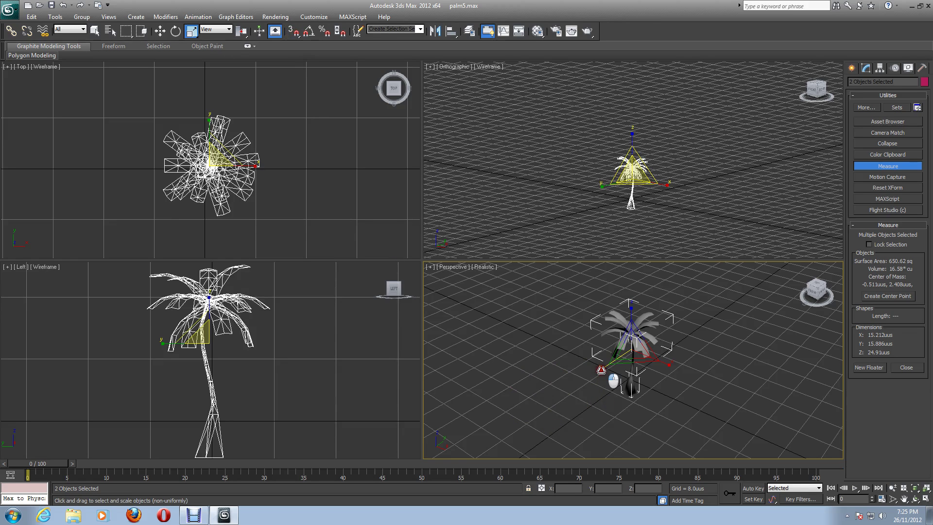
- Try stretching the palm along the Y axis only, to about 27.5 units, and undo the scale
mouse_move(601, 368)
mouse_down()
mouse_move(542, 410)
mouse_move(563, 381)
mouse_move(589, 381)
mouse_up()
key(r)
key(r)
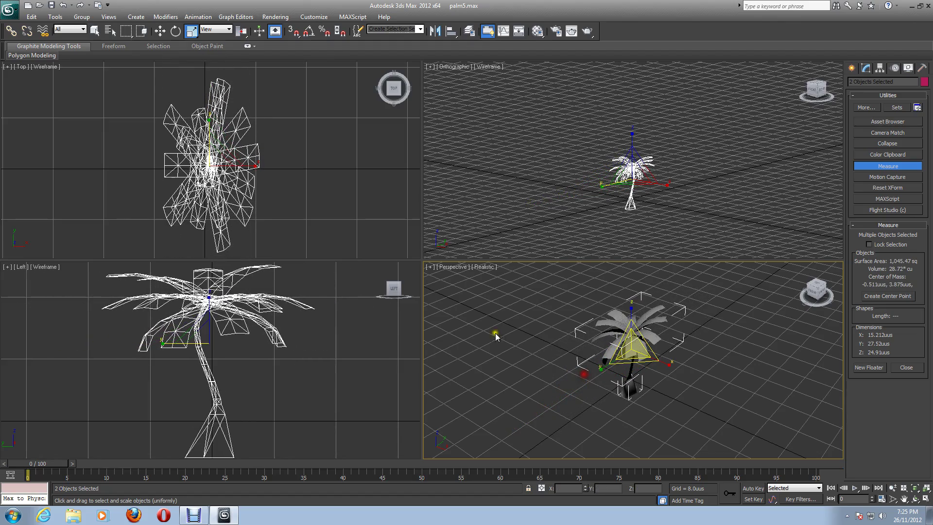
click(32, 16)
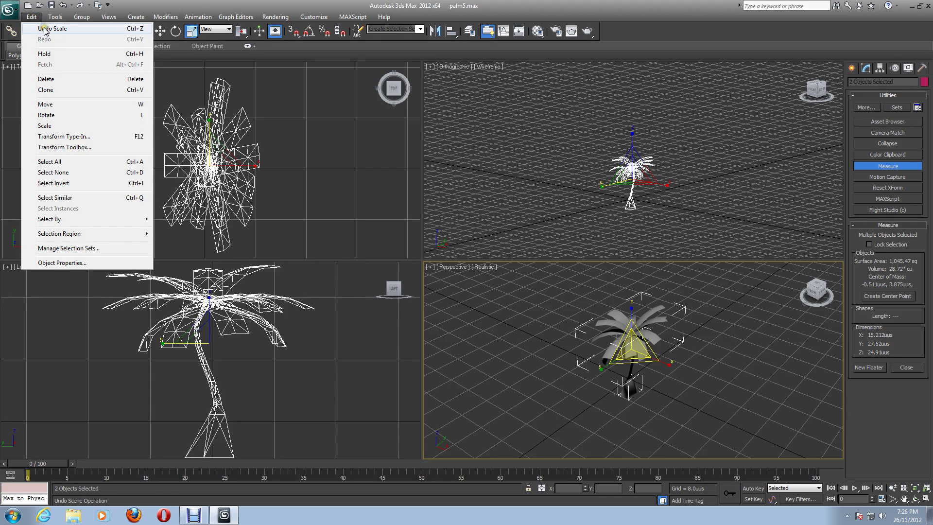
click(43, 27)
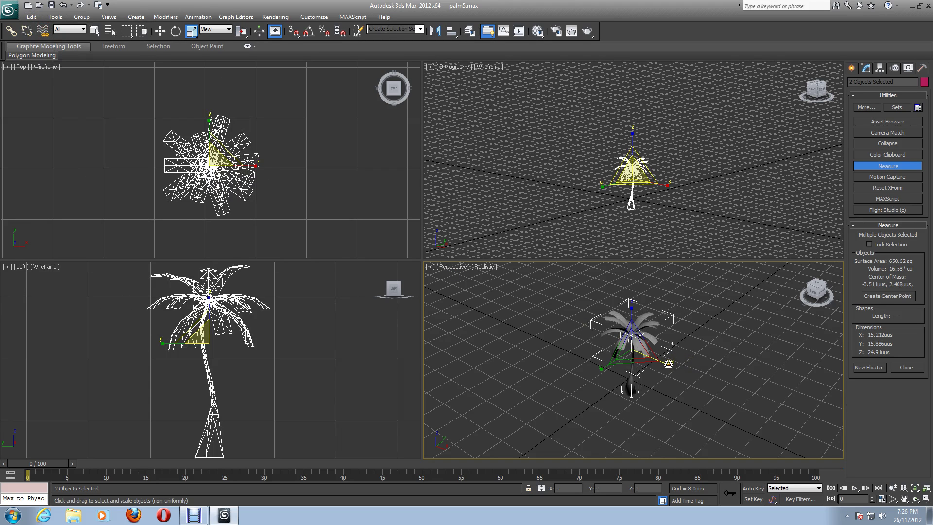
- Try stretching the palm along X to about 36.4 units and along Z to about 41.9 units, undoing each scale
drag(669, 363, 706, 382)
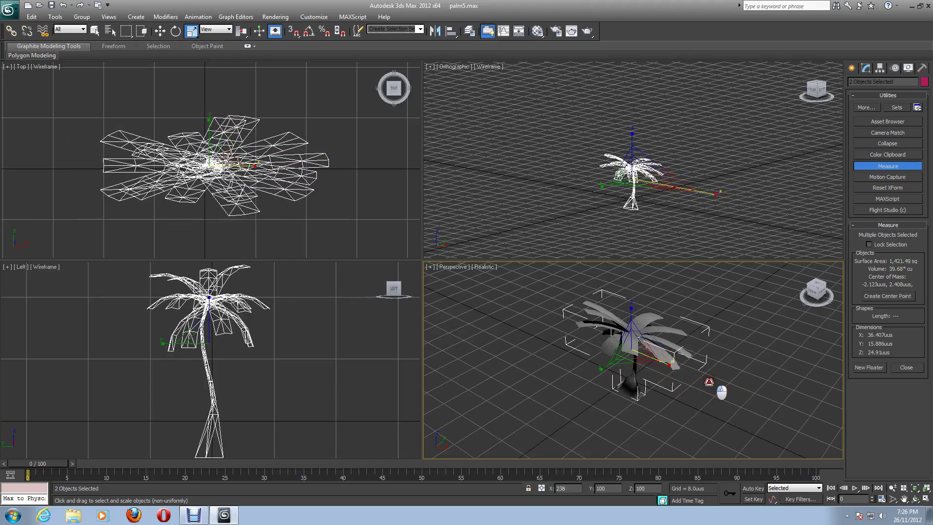
click(32, 17)
click(43, 27)
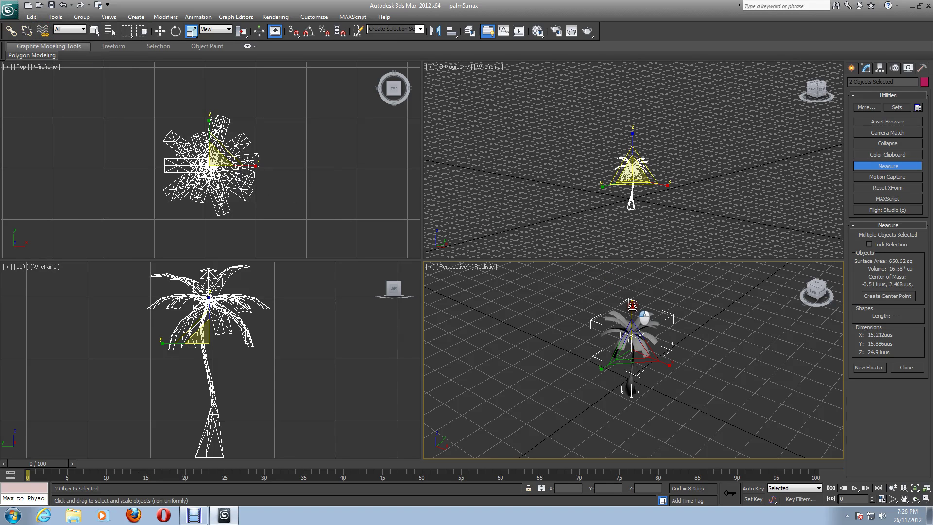
drag(644, 316, 626, 288)
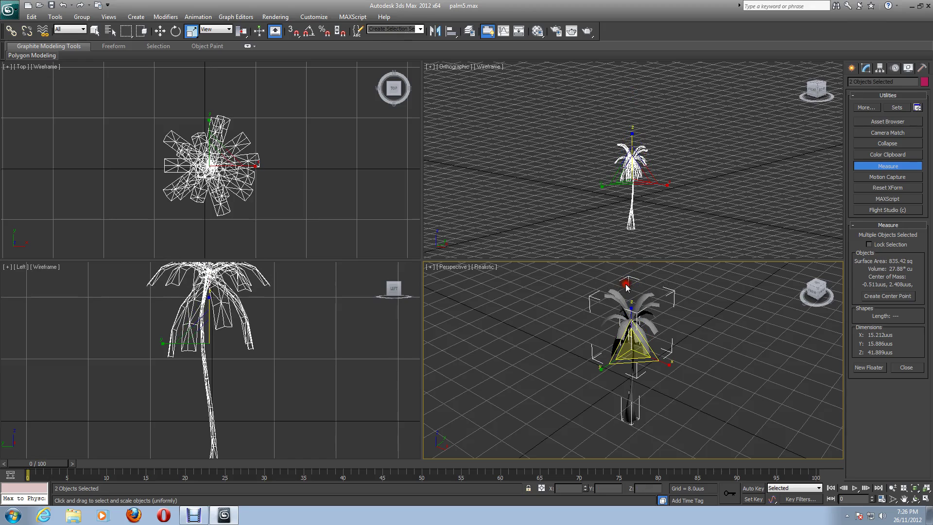
click(32, 18)
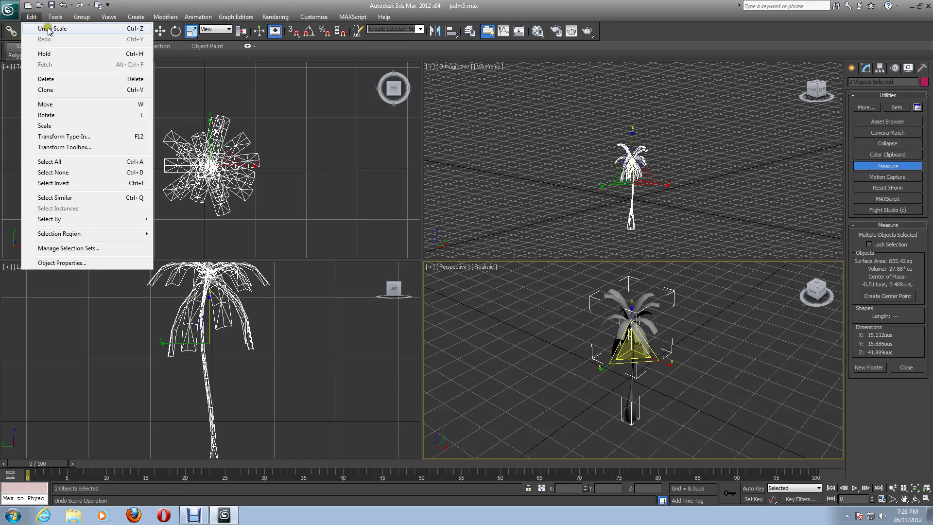
click(49, 30)
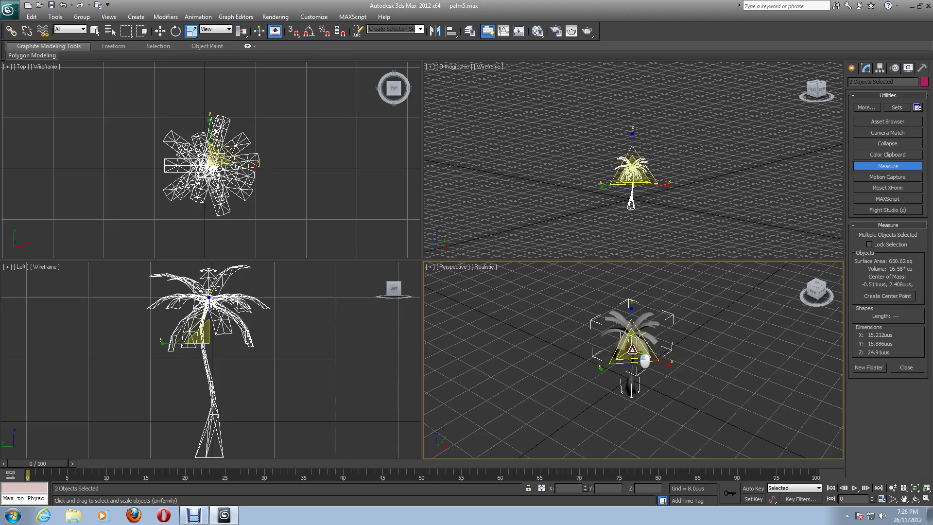
- Scale the palm uniformly on all axes to a height of about 309 units, working in the maximized Perspective view
drag(632, 349, 695, 335)
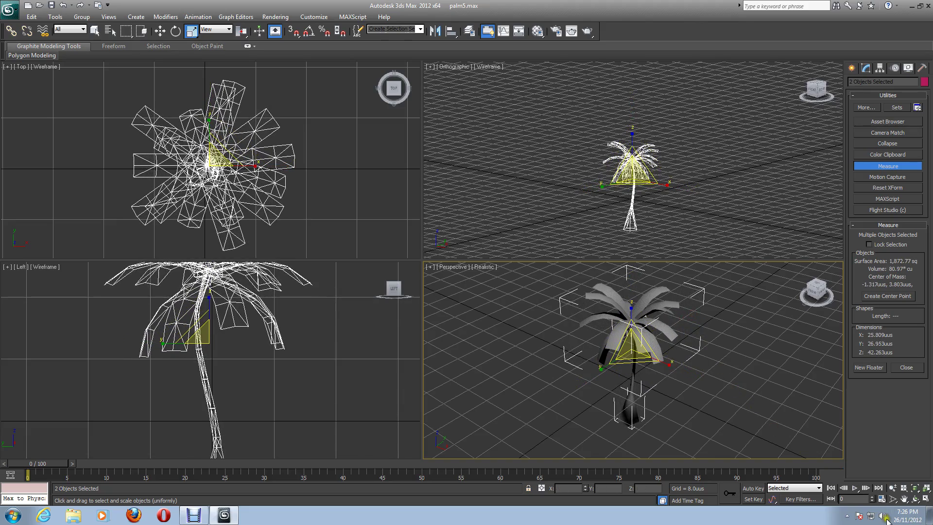
click(927, 499)
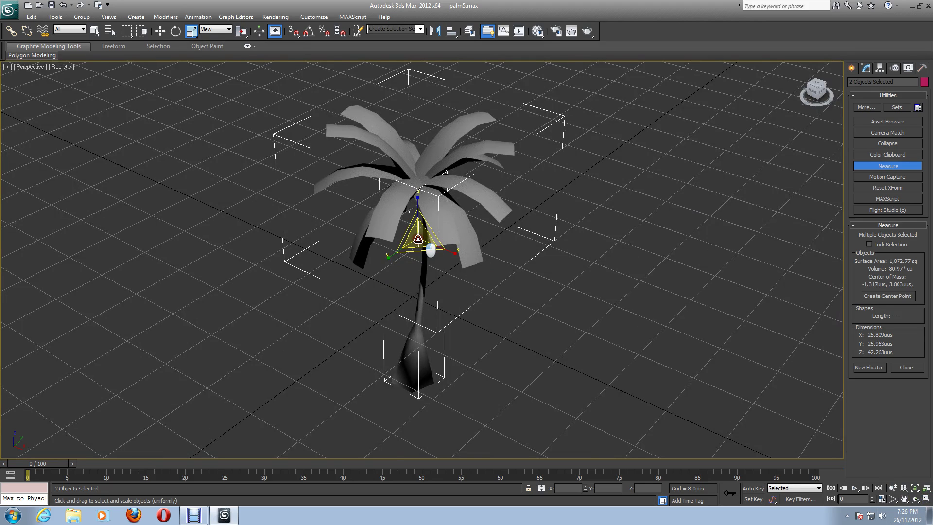
mouse_move(430, 250)
mouse_down()
mouse_move(533, 229)
mouse_move(826, 127)
mouse_up()
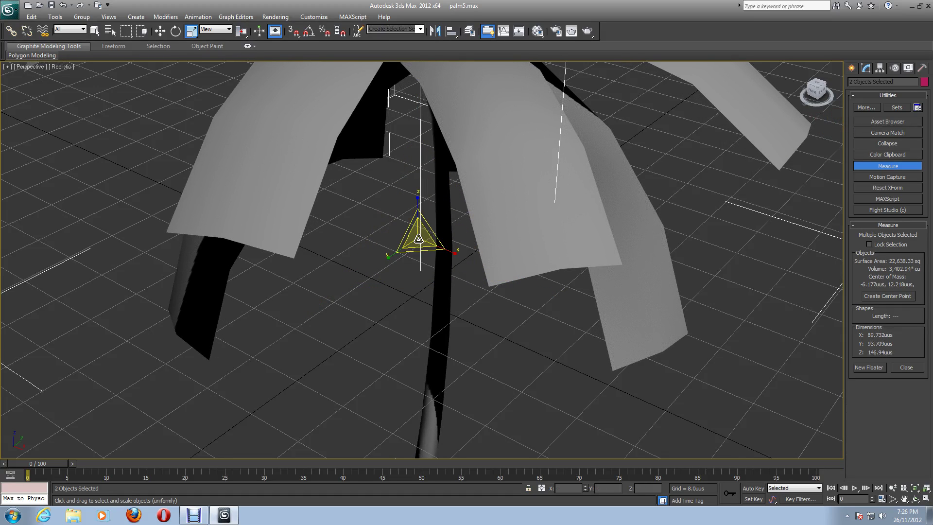
drag(431, 249, 606, 184)
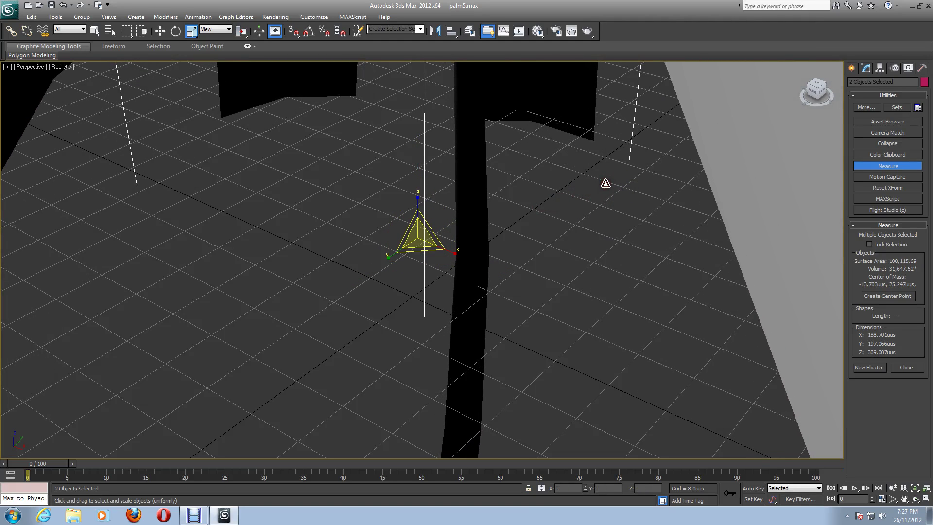
- Deselect the palm, fit the whole scene in the view, and select the palm's leaves and trunk together
click(95, 31)
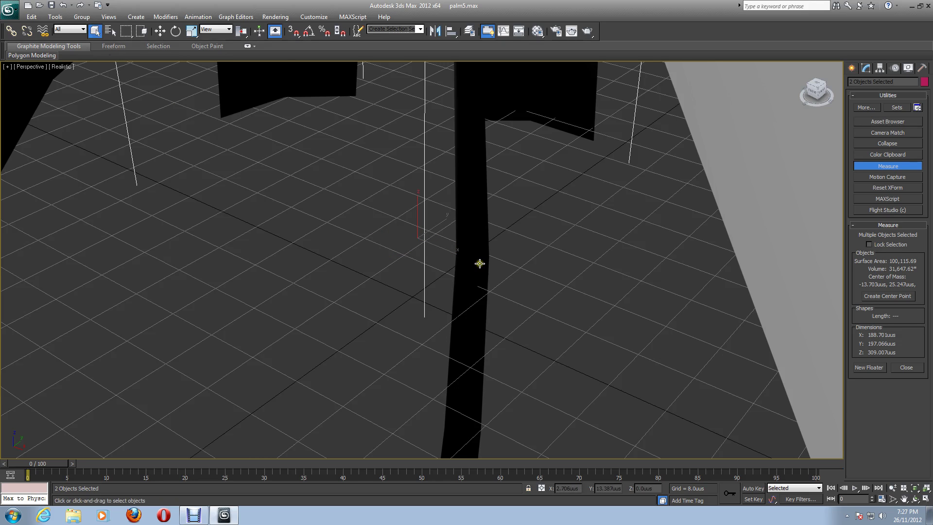
click(525, 252)
key(z)
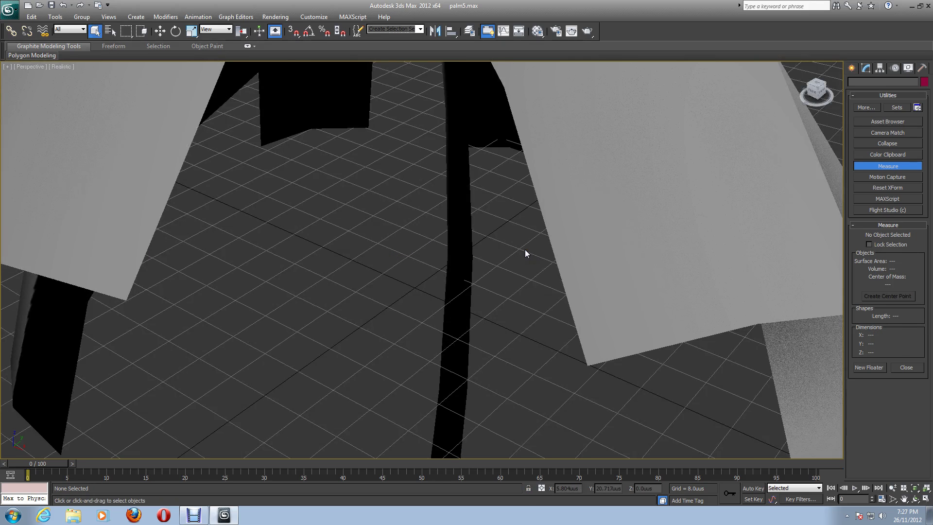
key(z)
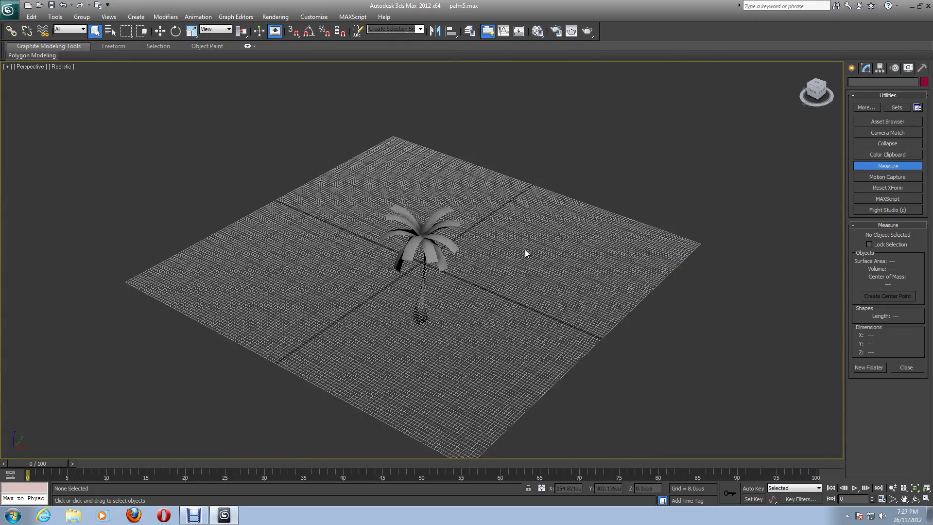
click(512, 262)
drag(365, 190, 480, 318)
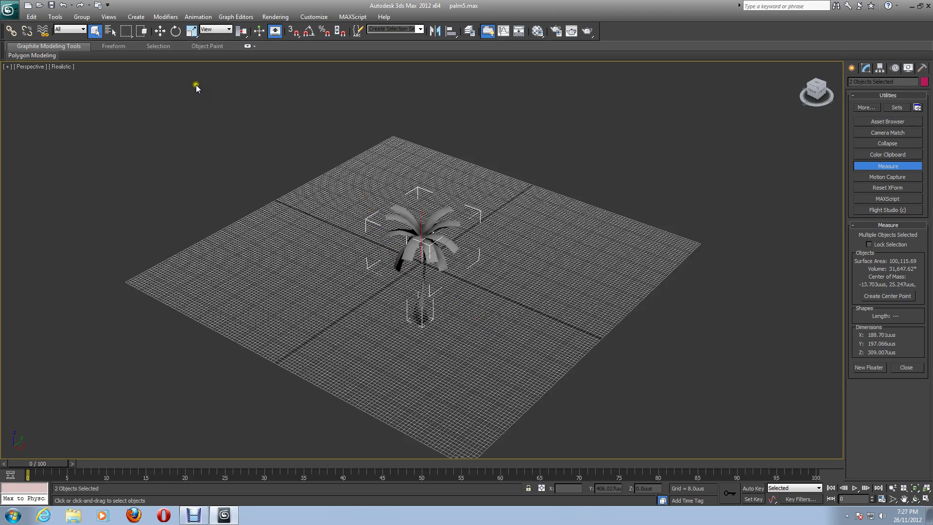
- Raise both palm objects along the Z axis until the trunk's base rests on the grid, fine-tuning the height from the front
click(161, 32)
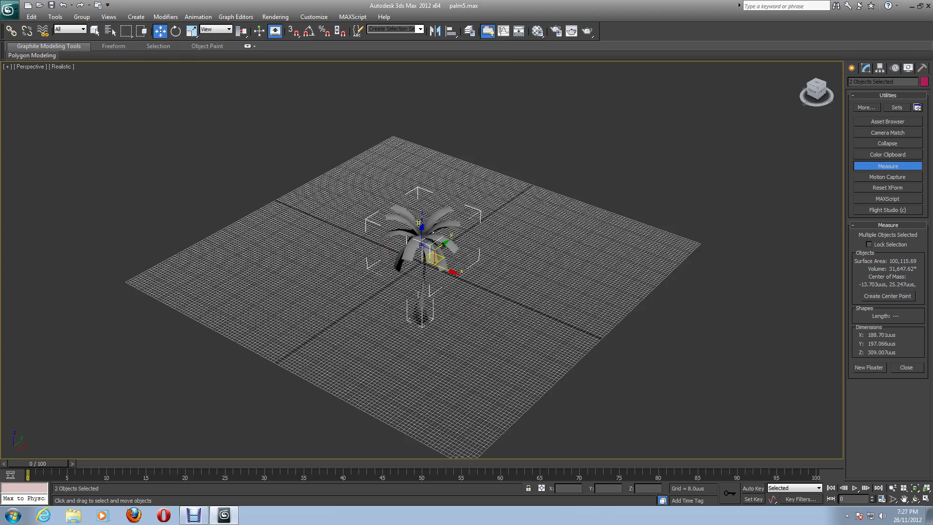
drag(421, 225, 420, 161)
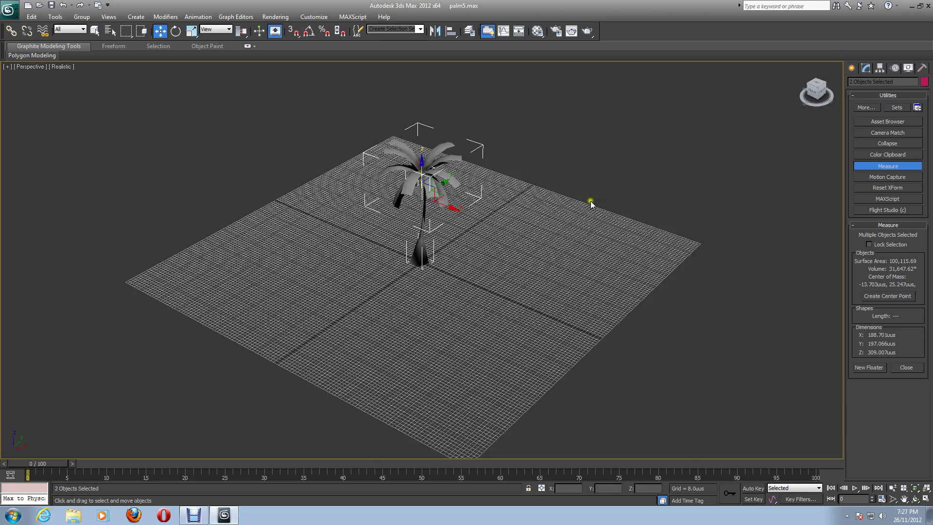
click(815, 96)
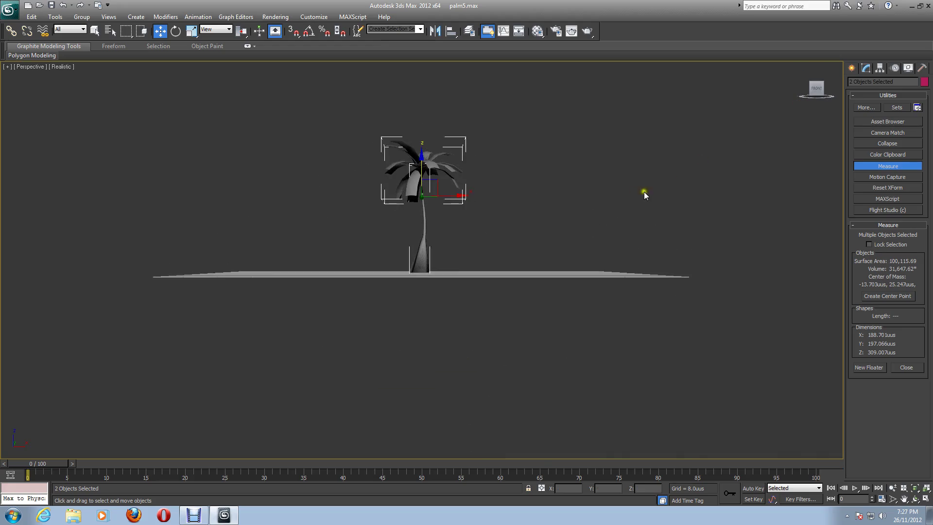
drag(423, 155, 427, 157)
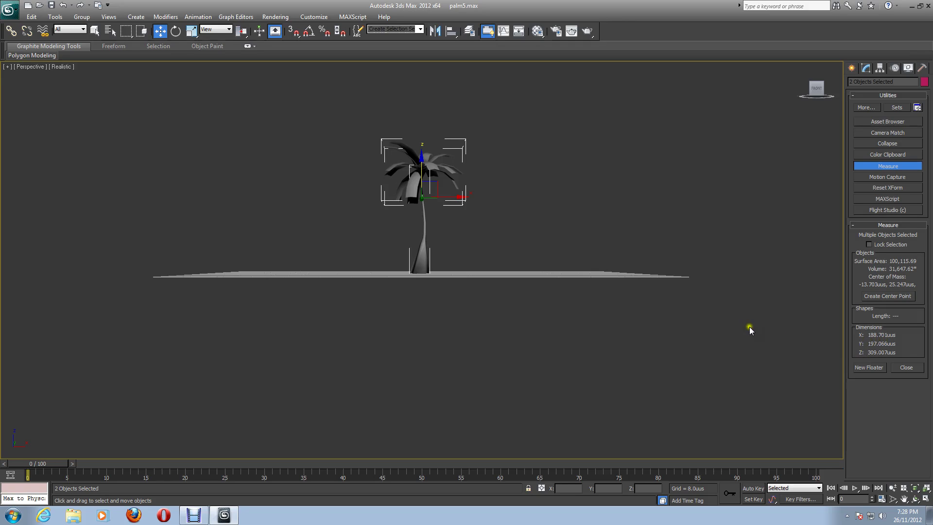
- Save the scene as a new 3ds Max file named palm5b in the palm-collection1 folder
click(10, 10)
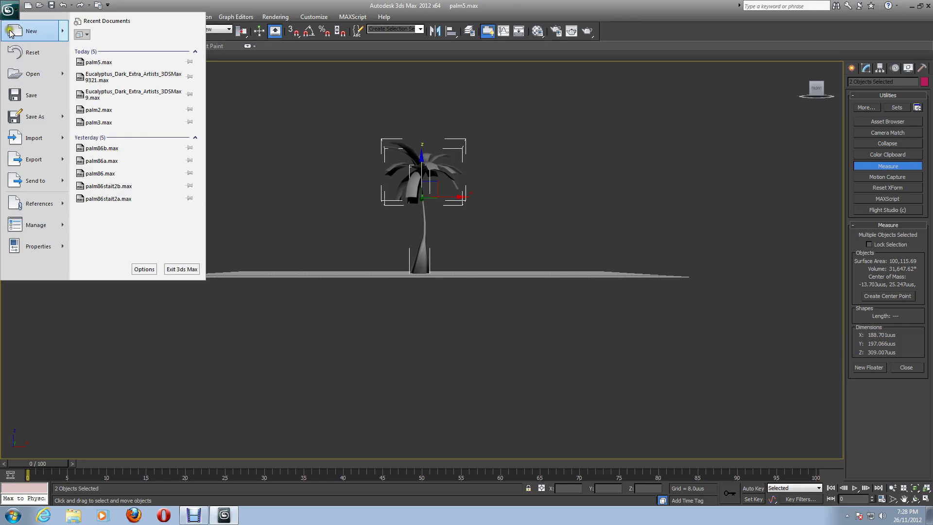
click(30, 119)
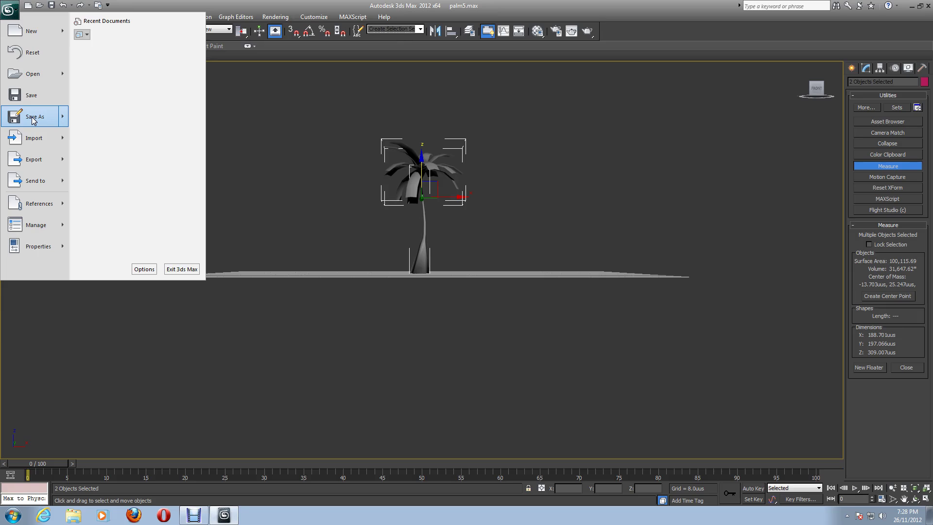
click(33, 117)
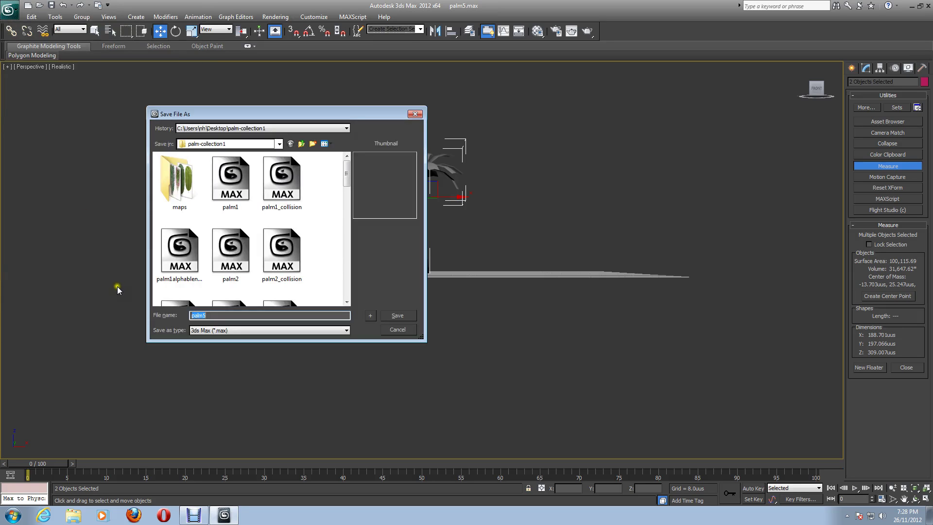
click(210, 316)
click(209, 316)
click(397, 316)
click(196, 144)
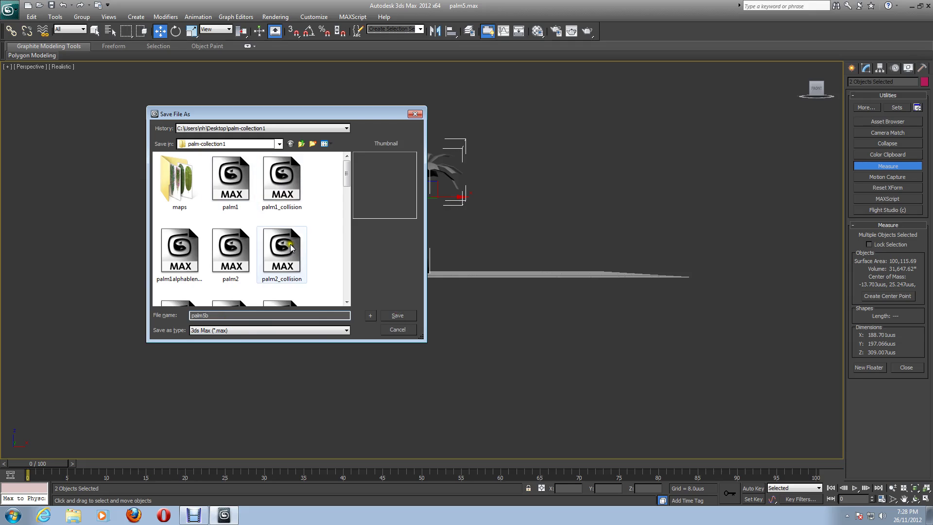
click(397, 317)
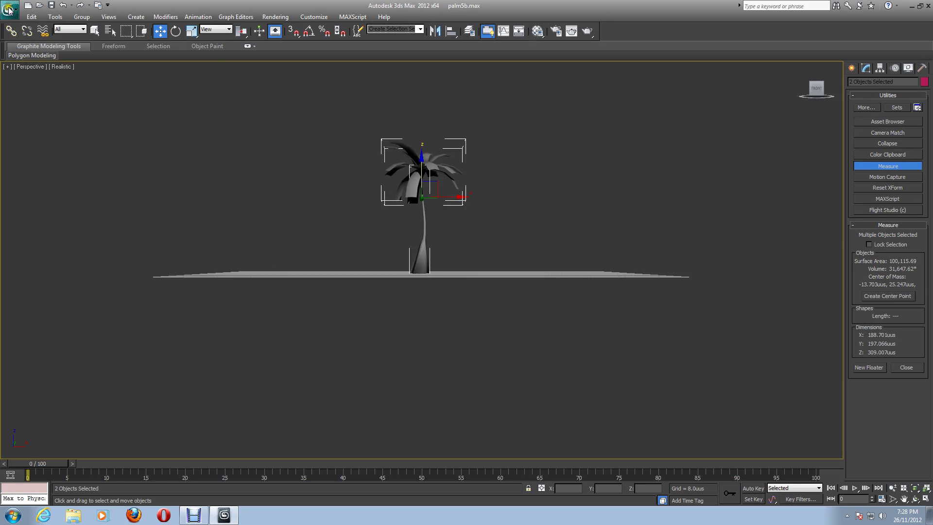
- Start exporting the palm scene as an Autodesk FBX file and browse to the palm-collection1 folder on the Desktop
click(394, 216)
click(12, 14)
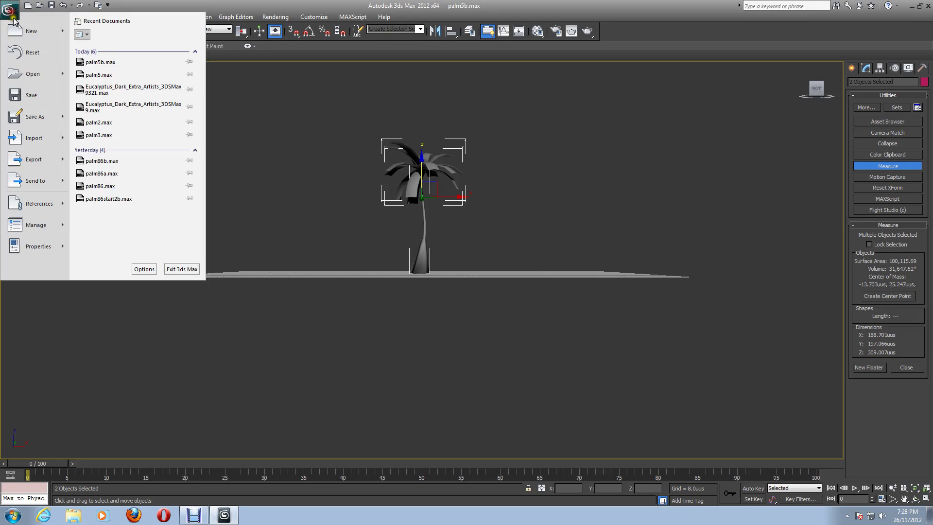
click(35, 156)
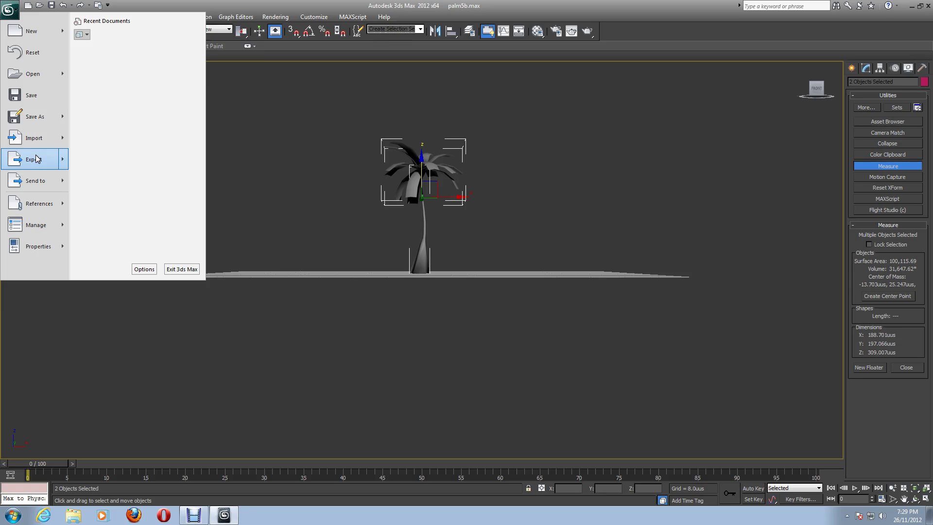
click(37, 162)
click(37, 162)
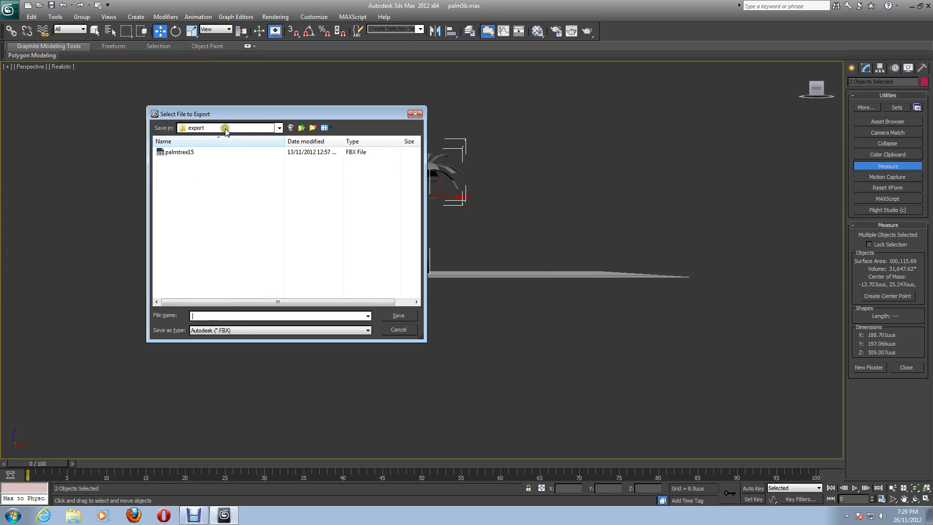
click(279, 128)
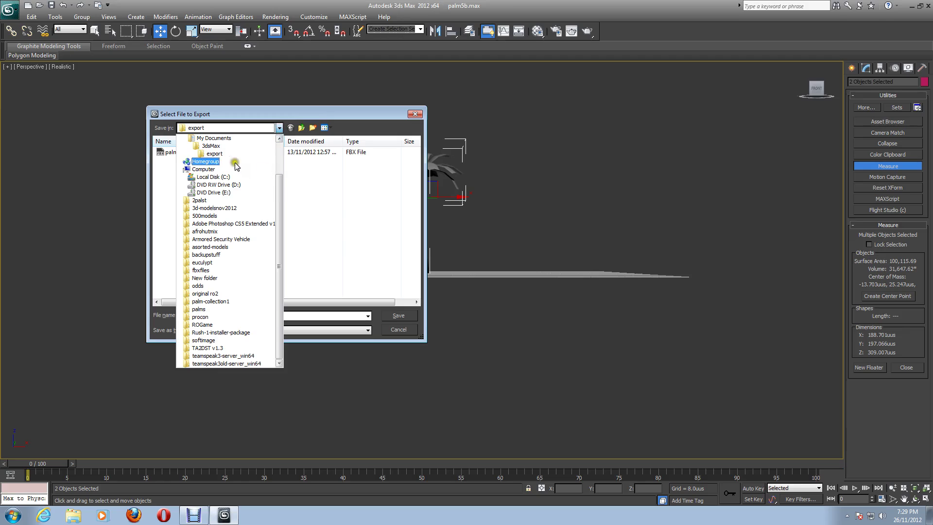
drag(278, 186, 278, 141)
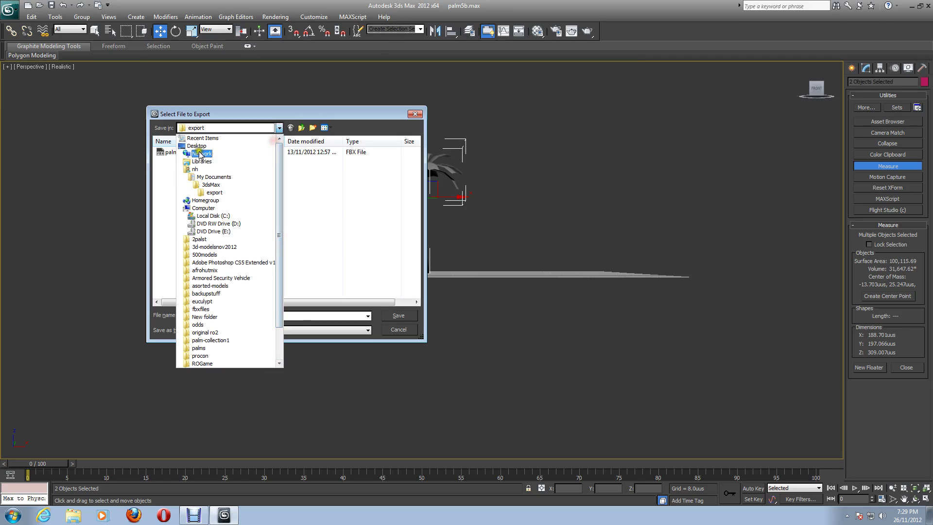
click(197, 146)
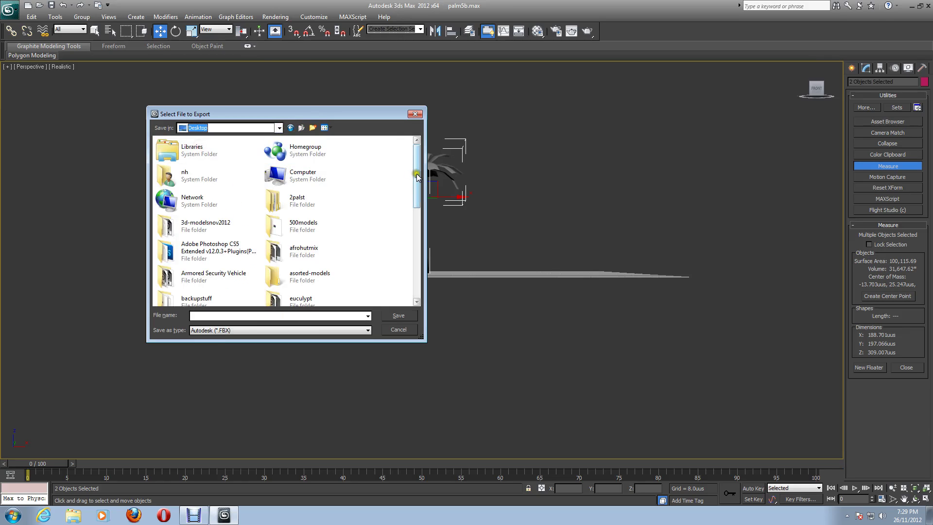
drag(417, 177, 410, 235)
double_click(216, 214)
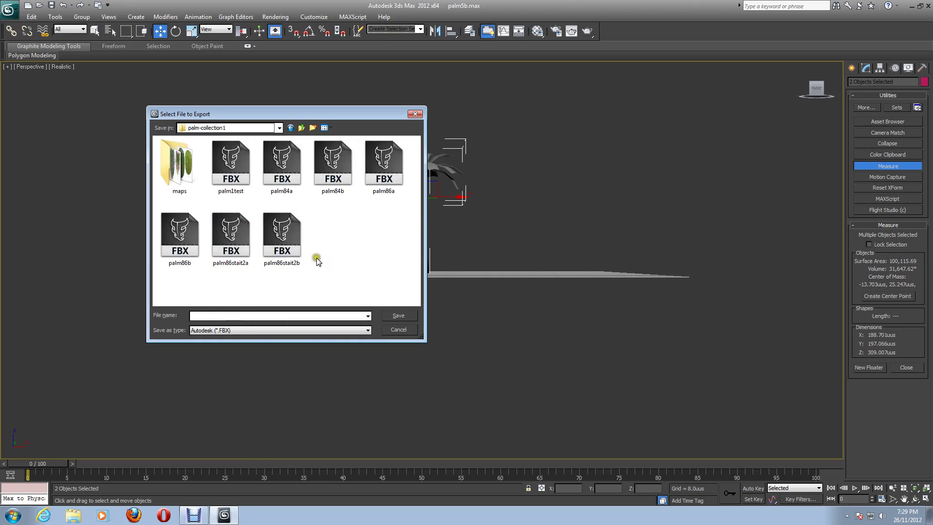
- Name the FBX export file in palm-collection1 and proceed to the FBX export options
click(216, 316)
click(398, 316)
click(397, 317)
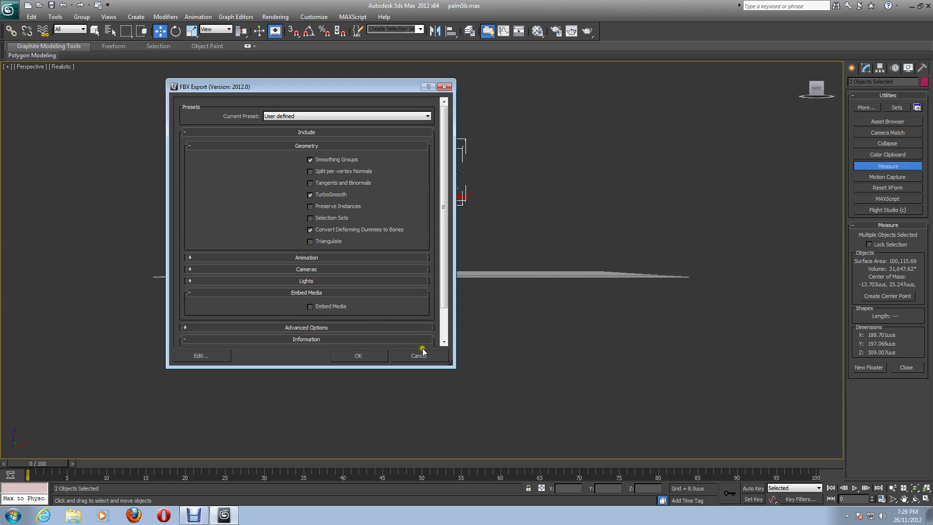
- Set the FBX file format type to ASCII in the advanced export options, and cancel the export
click(354, 329)
scroll(444, 256, down, 1)
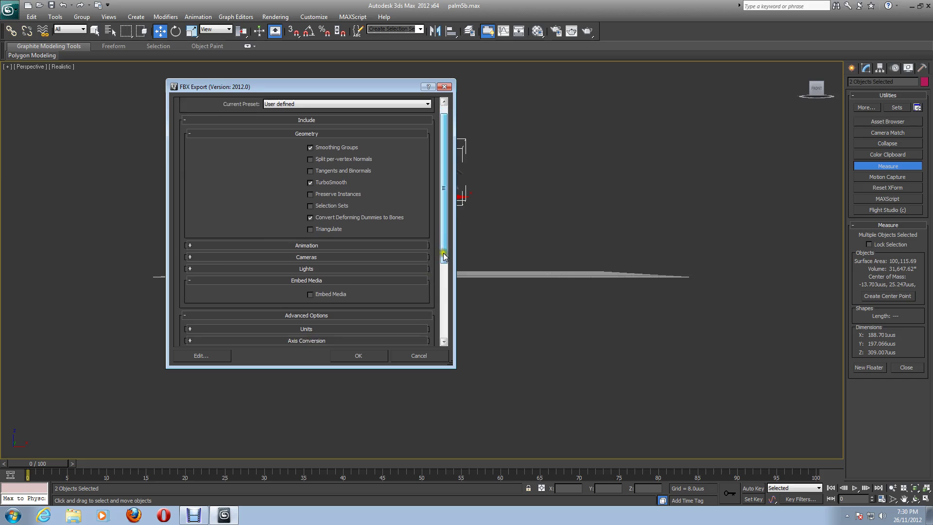
drag(444, 257, 437, 330)
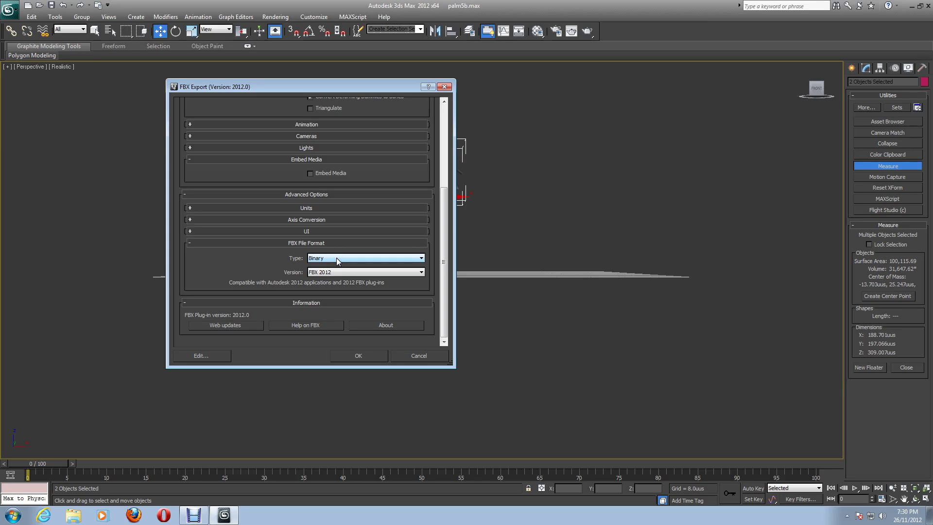
click(337, 258)
click(337, 257)
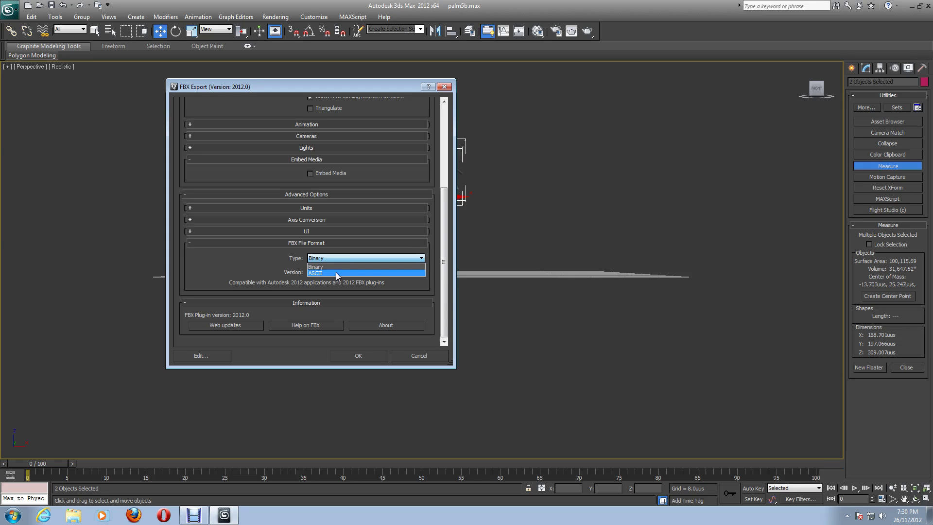
click(336, 274)
click(364, 259)
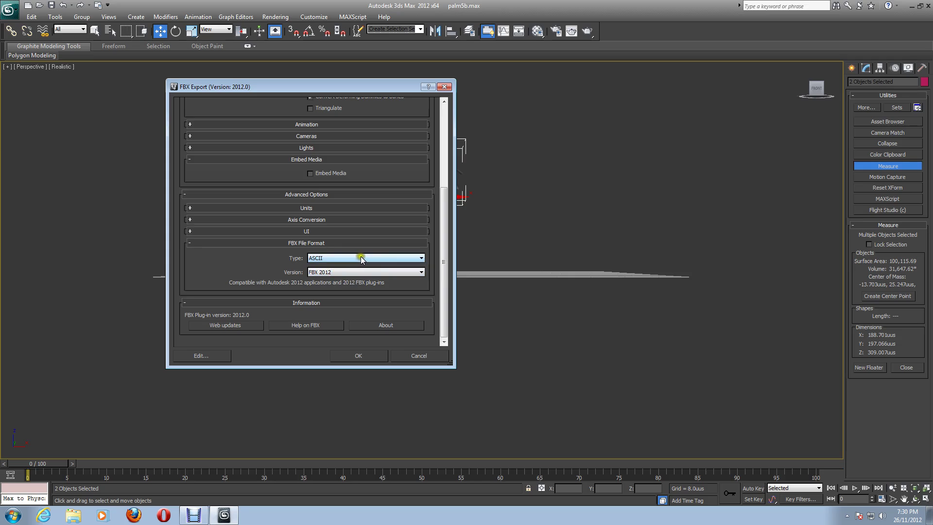
click(344, 274)
click(316, 259)
click(418, 357)
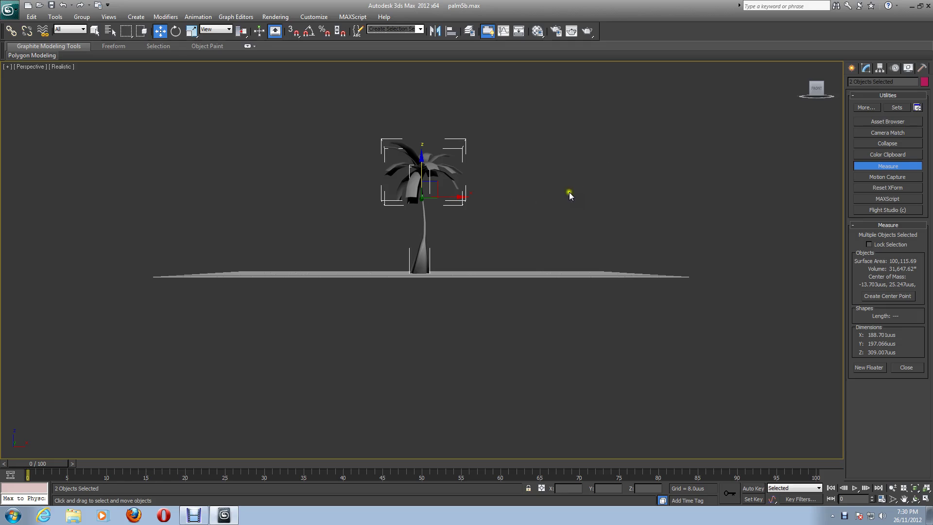
- Close 3ds Max and switch to the Debut Video Capture window
click(928, 7)
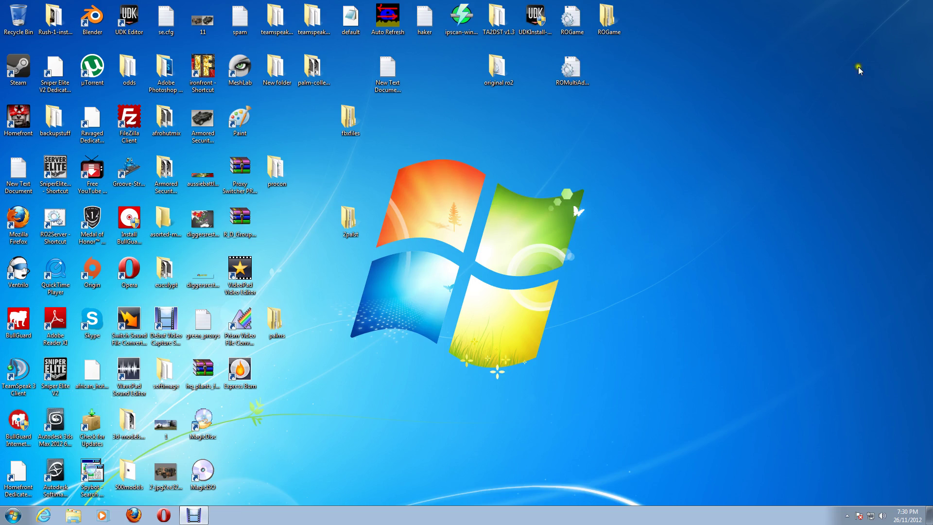
click(199, 514)
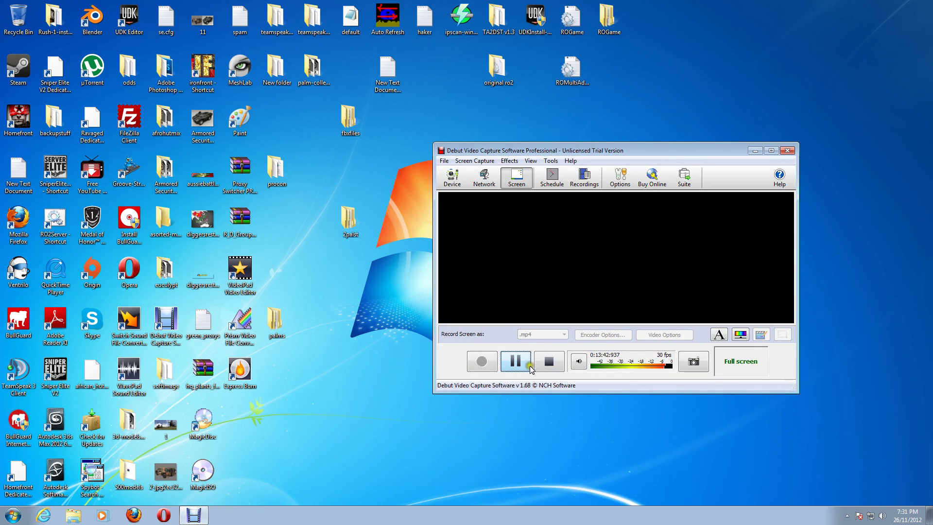